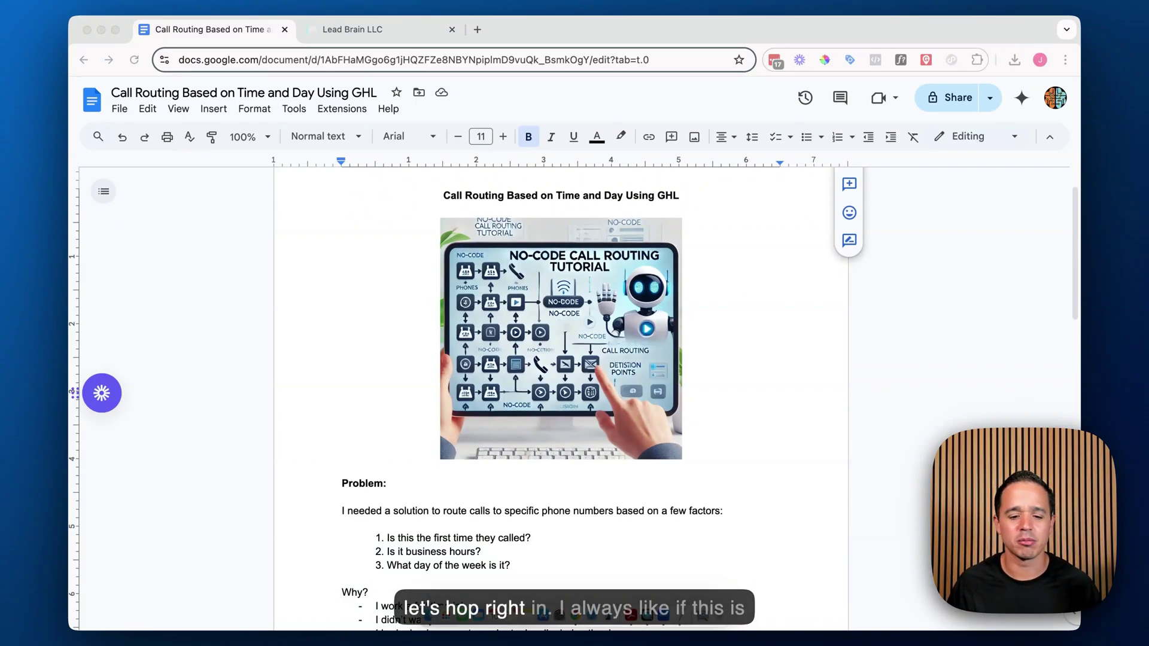
# Step: Scroll the write-up down to the embedded workflow screenshot, then switch to the LeadBrain workflow list
pyautogui.scroll(-3, 521, 329)
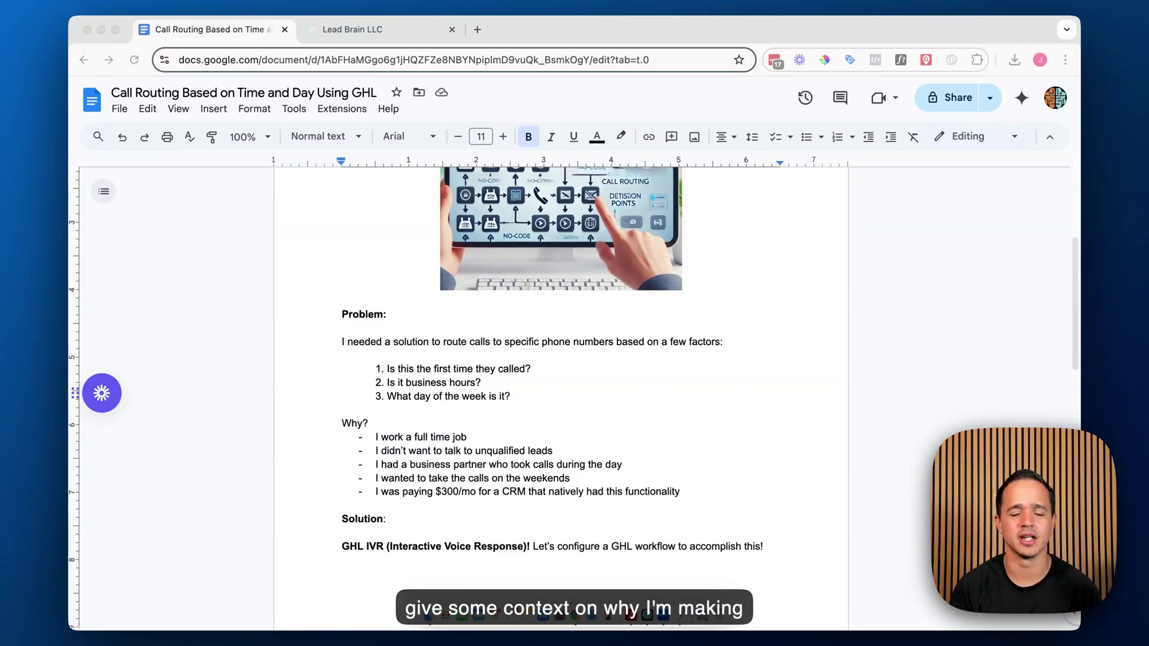
pyautogui.scroll(-2, 561, 395)
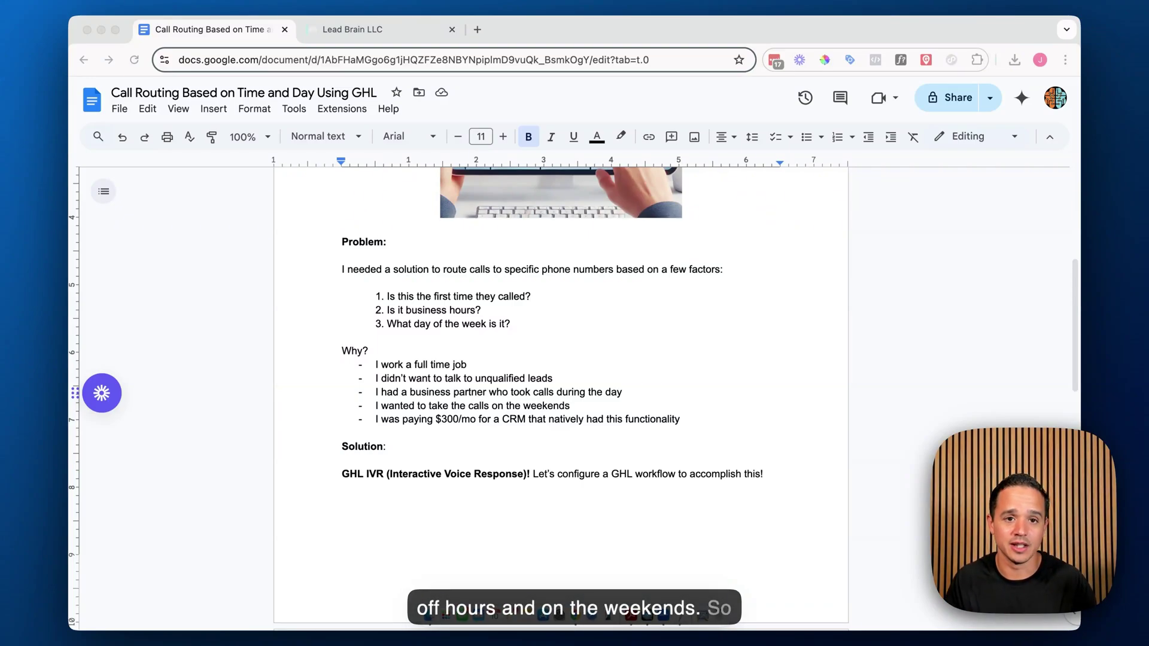
pyautogui.scroll(-1, 561, 359)
pyautogui.scroll(-5, 561, 359)
pyautogui.scroll(-2, 561, 359)
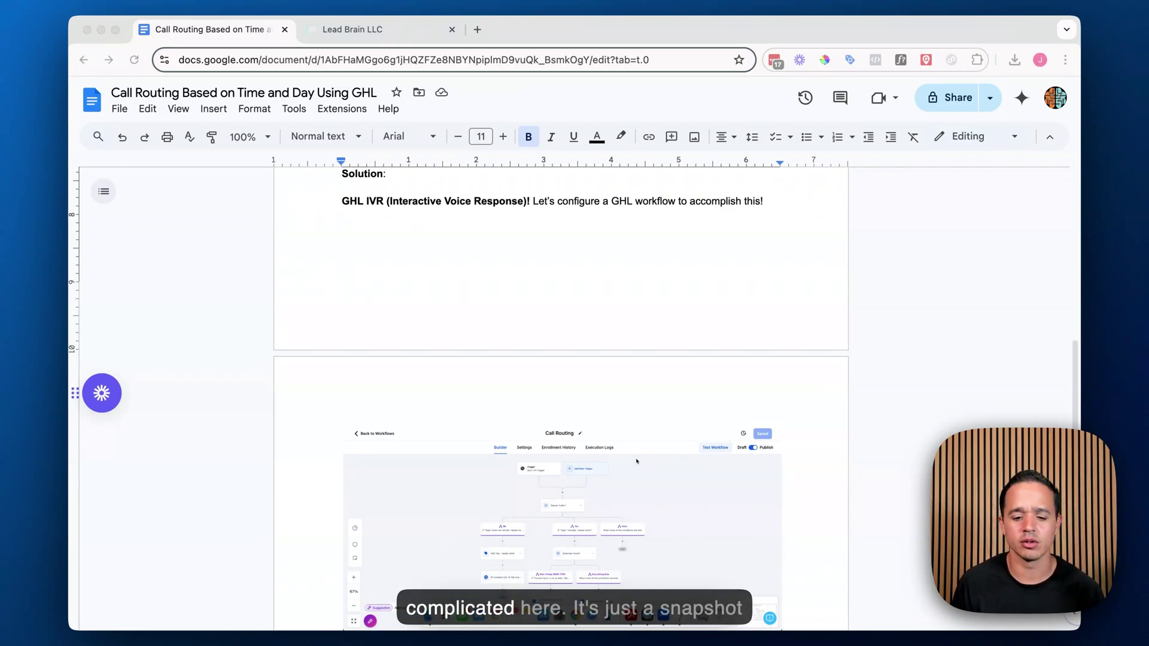
pyautogui.scroll(-3, 514, 330)
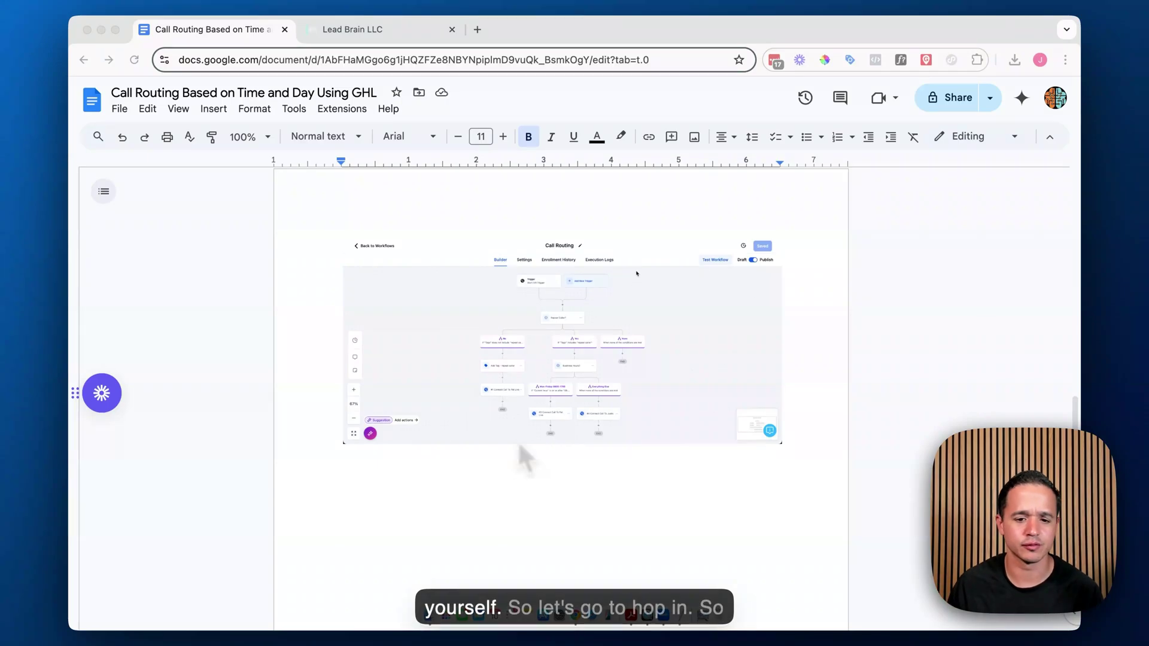
pyautogui.click(364, 36)
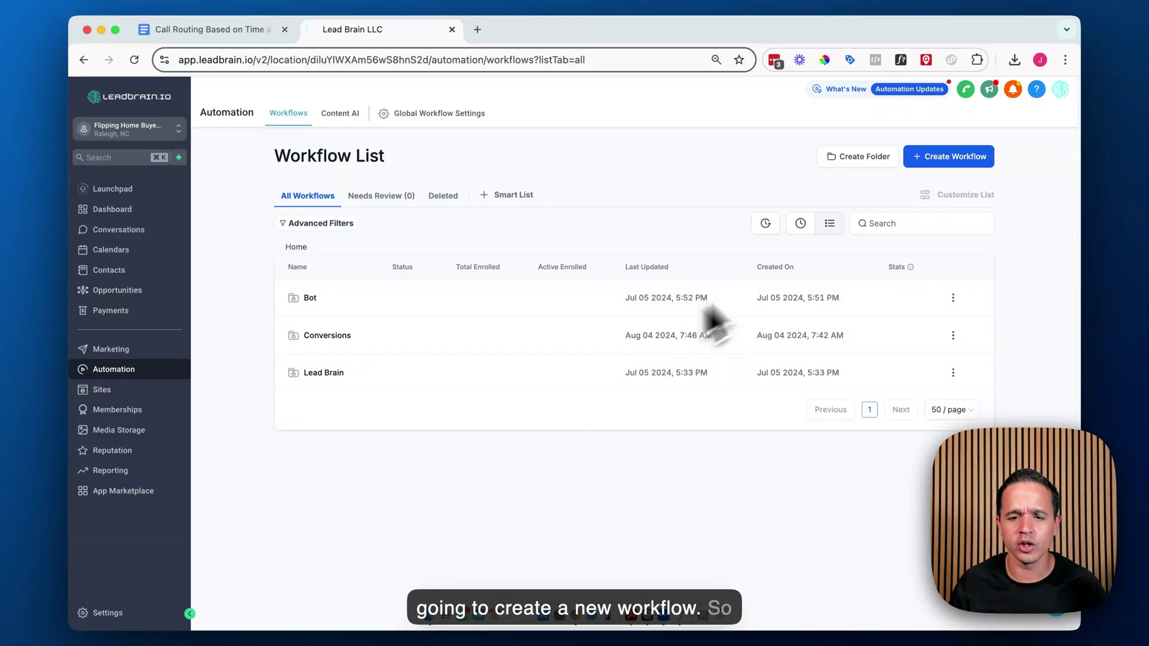
# Step: Create a workflow from scratch titled 'Call Routing' and bring up its trigger choices
pyautogui.click(899, 35)
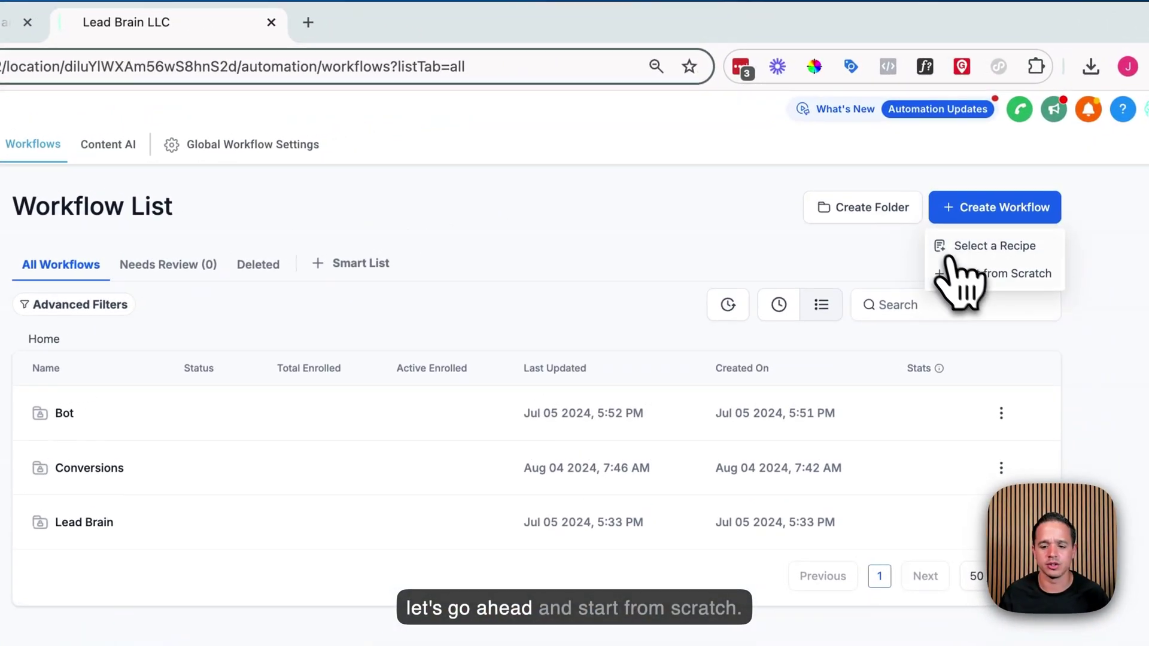
pyautogui.click(960, 269)
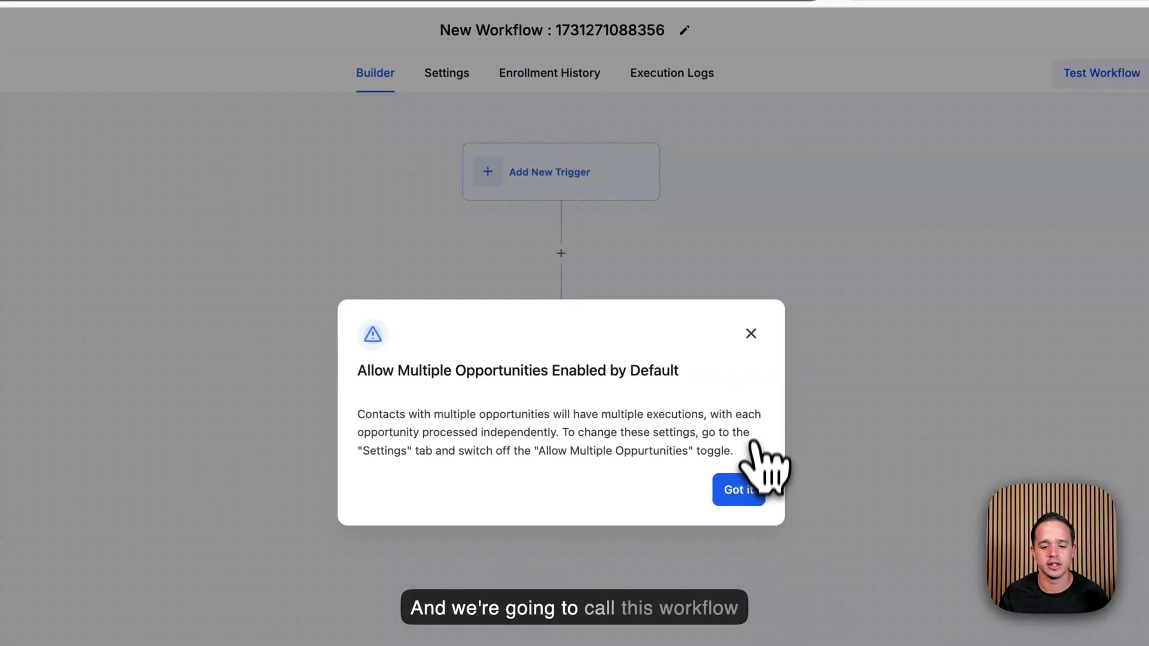
pyautogui.click(744, 585)
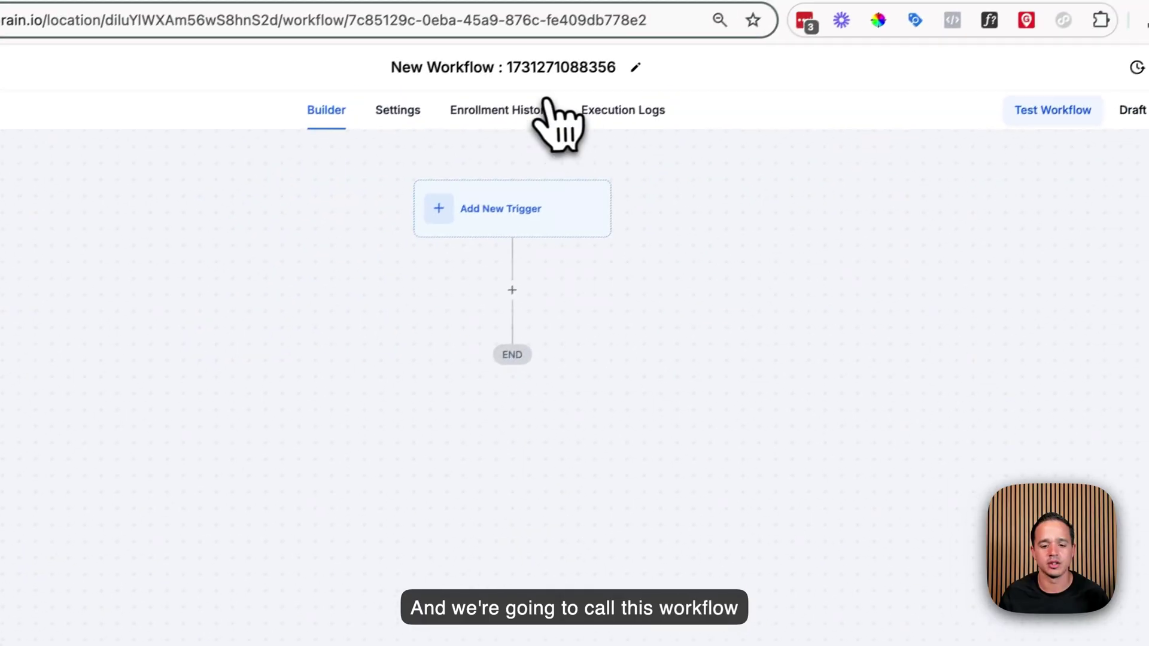
pyautogui.click(601, 31)
pyautogui.write('Call Routing')
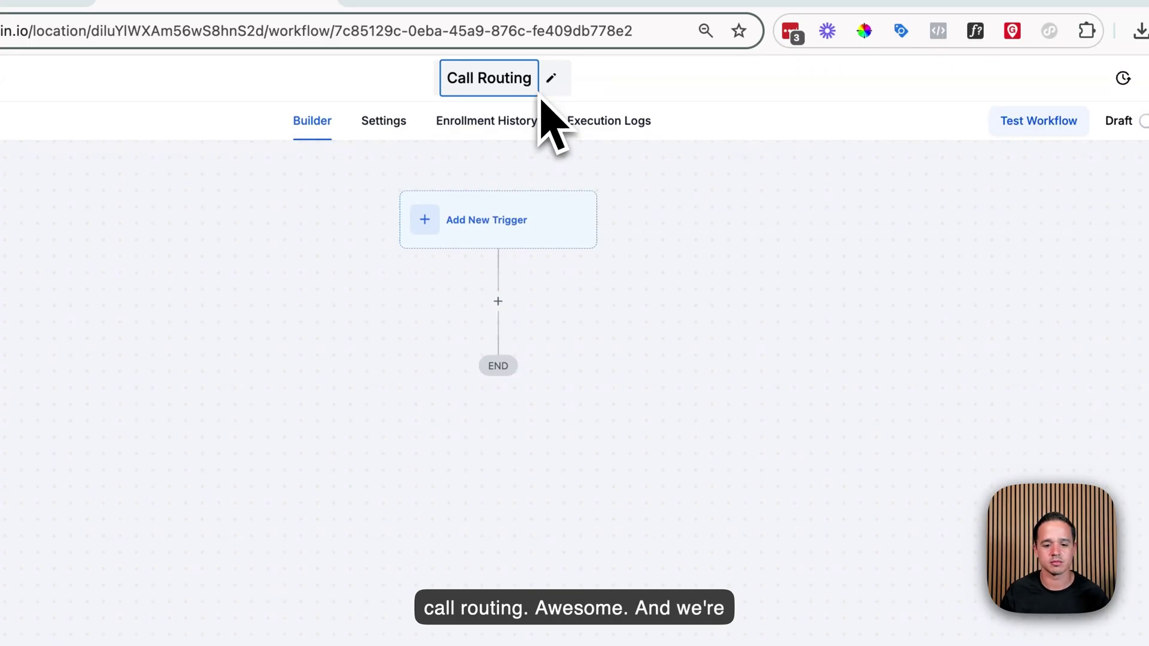
pyautogui.click(510, 215)
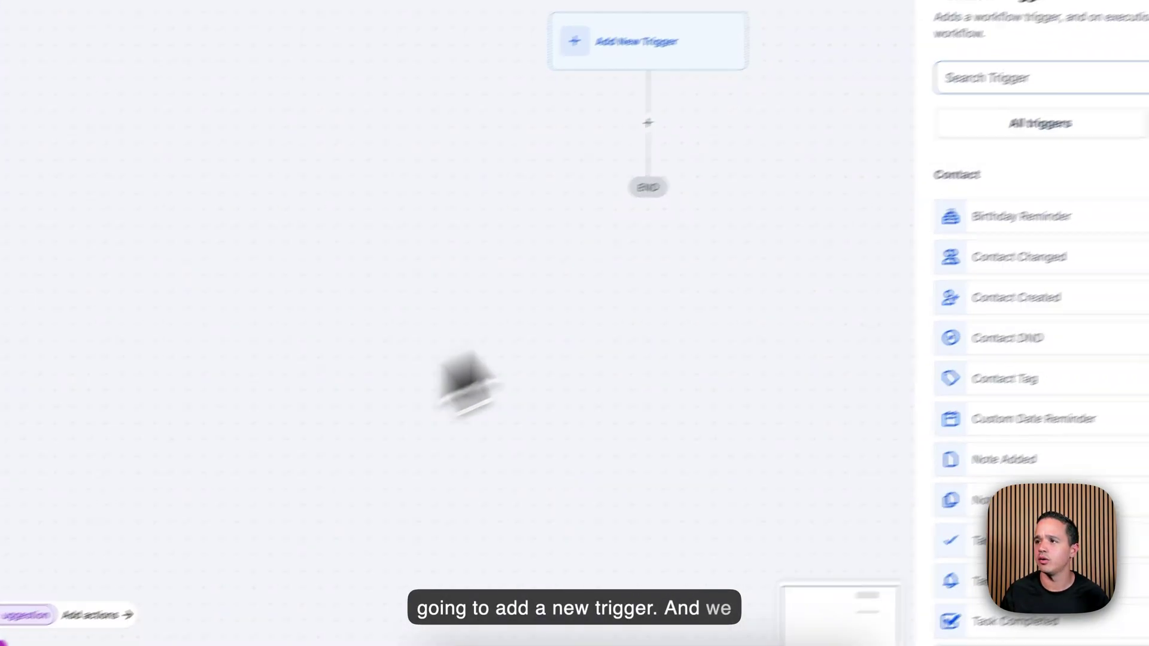
# Step: Add a Start IVR Trigger filtered to the incoming phone number and save it
pyautogui.click(1050, 82)
pyautogui.write('start')
pyautogui.click(837, 439)
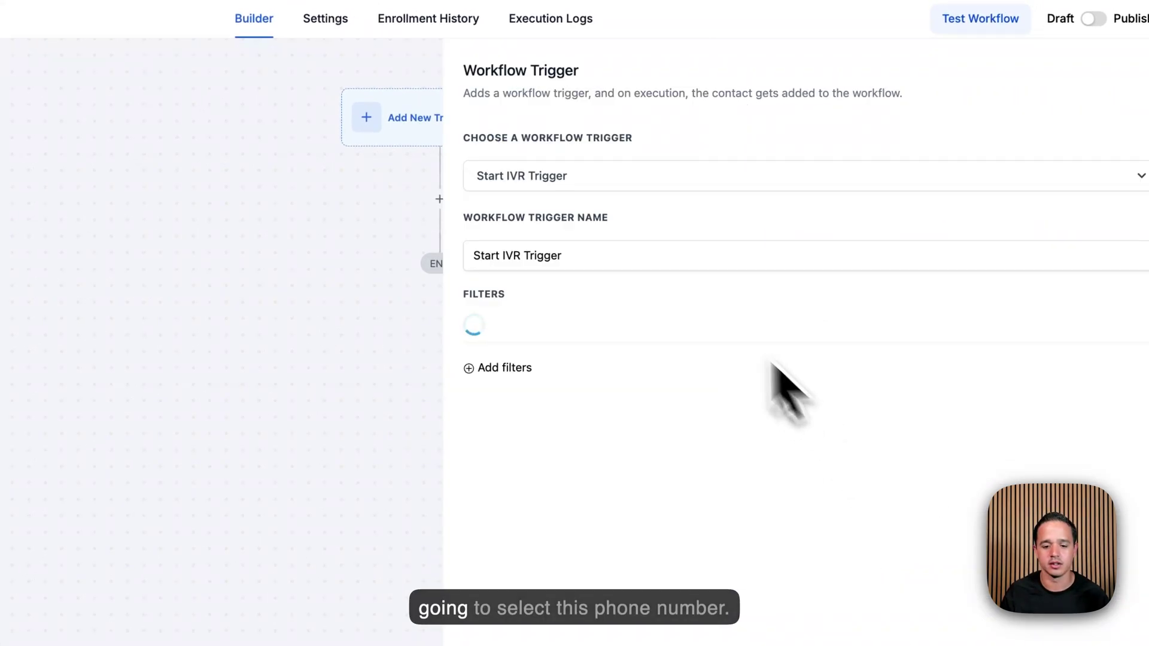
pyautogui.click(854, 317)
pyautogui.click(885, 406)
pyautogui.click(1036, 611)
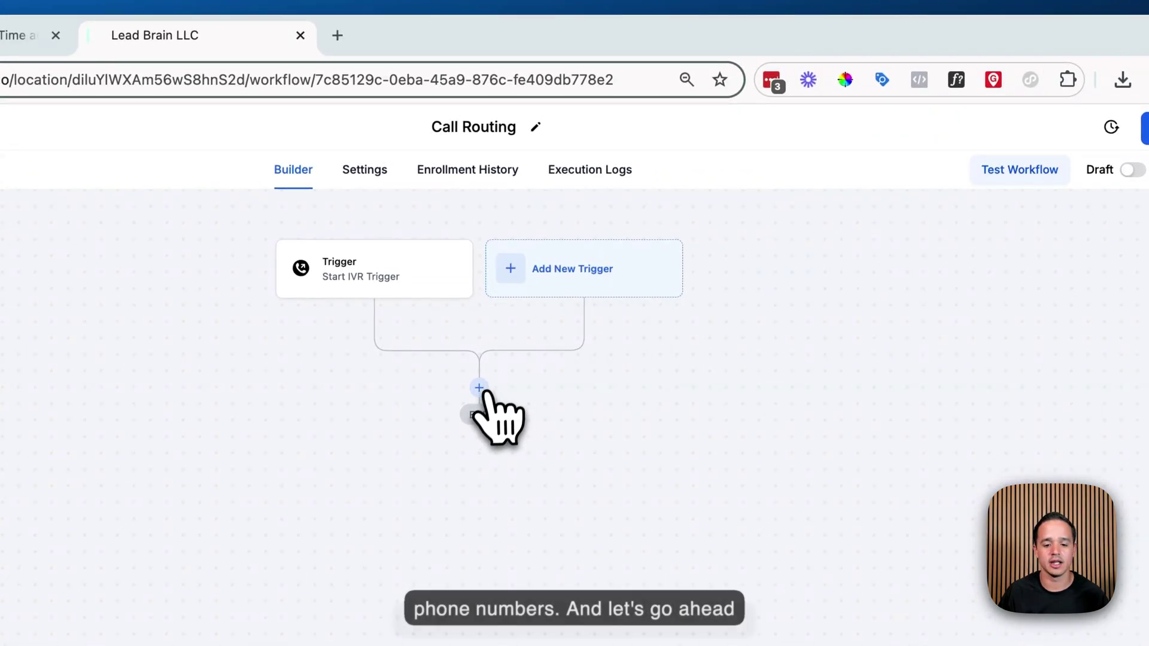
# Step: Add an If / Else condition after the trigger and name it 'Repeat Caller'
pyautogui.click(480, 388)
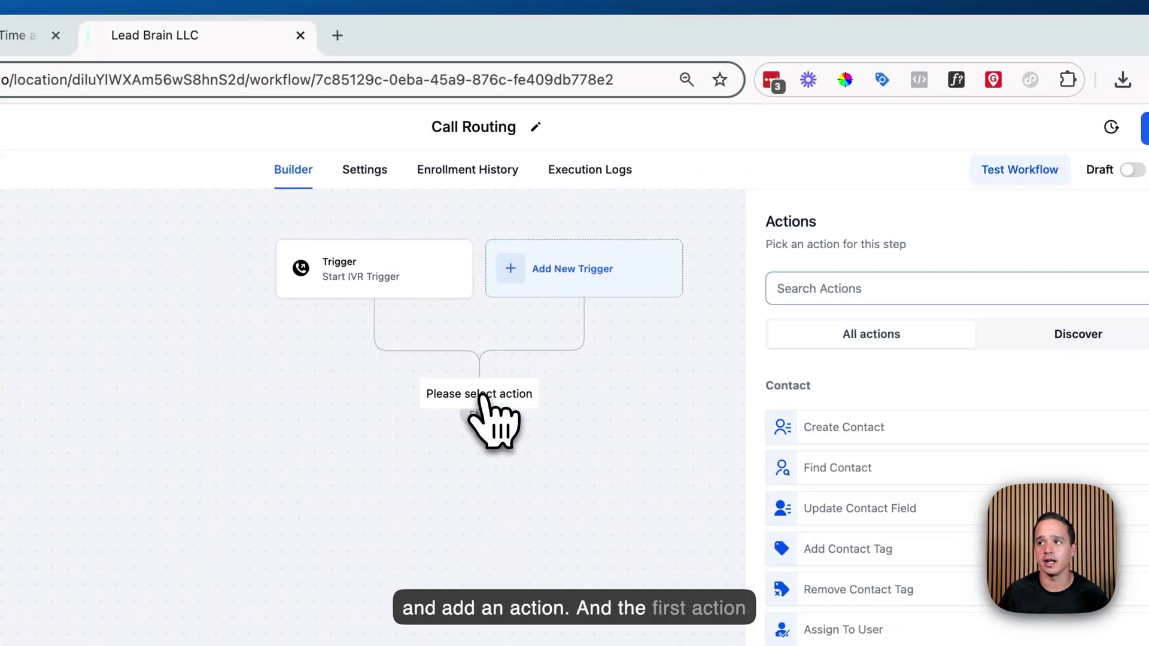
pyautogui.click(847, 288)
pyautogui.write('if')
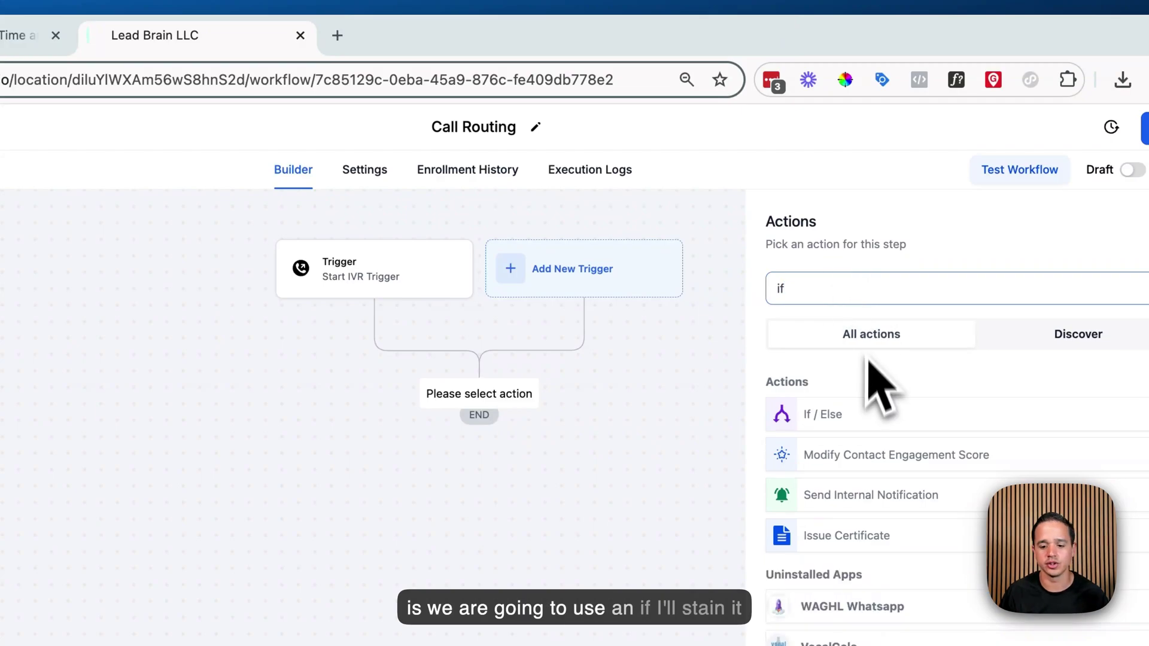
pyautogui.click(862, 413)
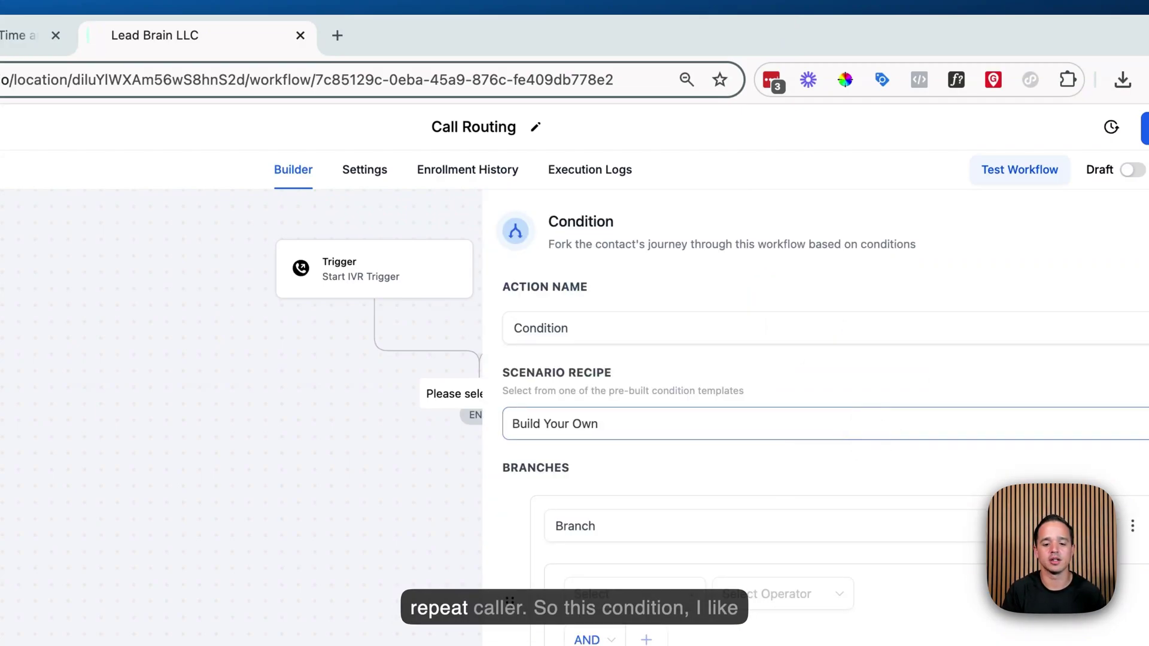
pyautogui.tripleClick(804, 332)
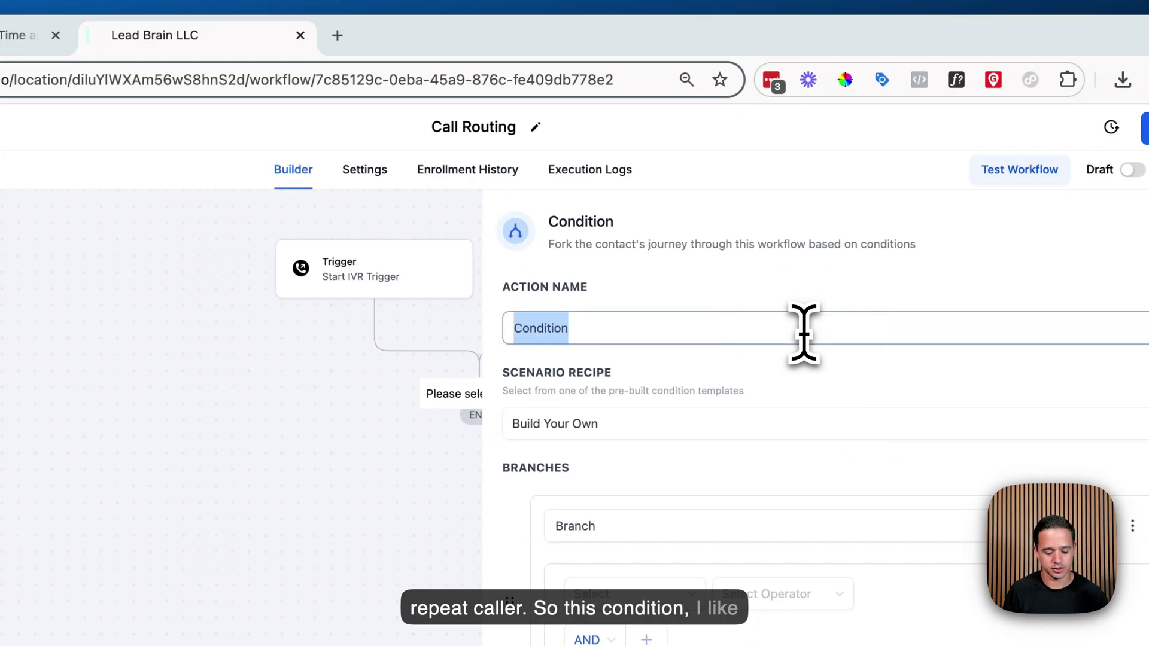
pyautogui.write('Repeat ')
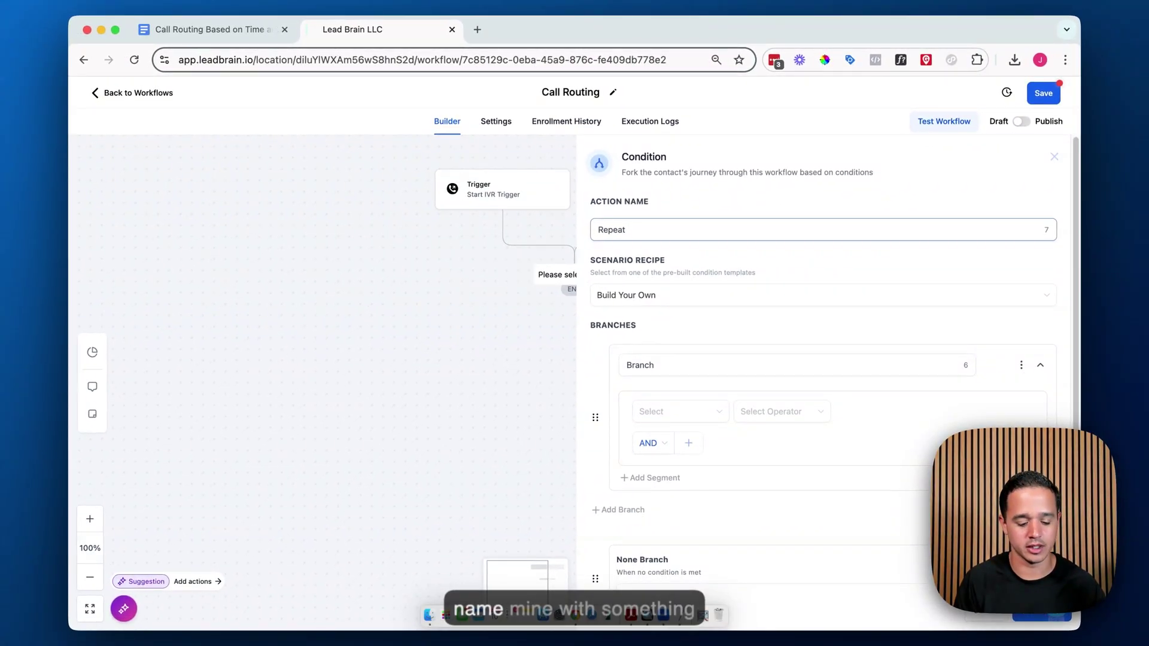
pyautogui.write('Caller')
# Step: Rename the first branch 'No' and make it check that contact Tags do not include a tag
pyautogui.doubleClick(709, 359)
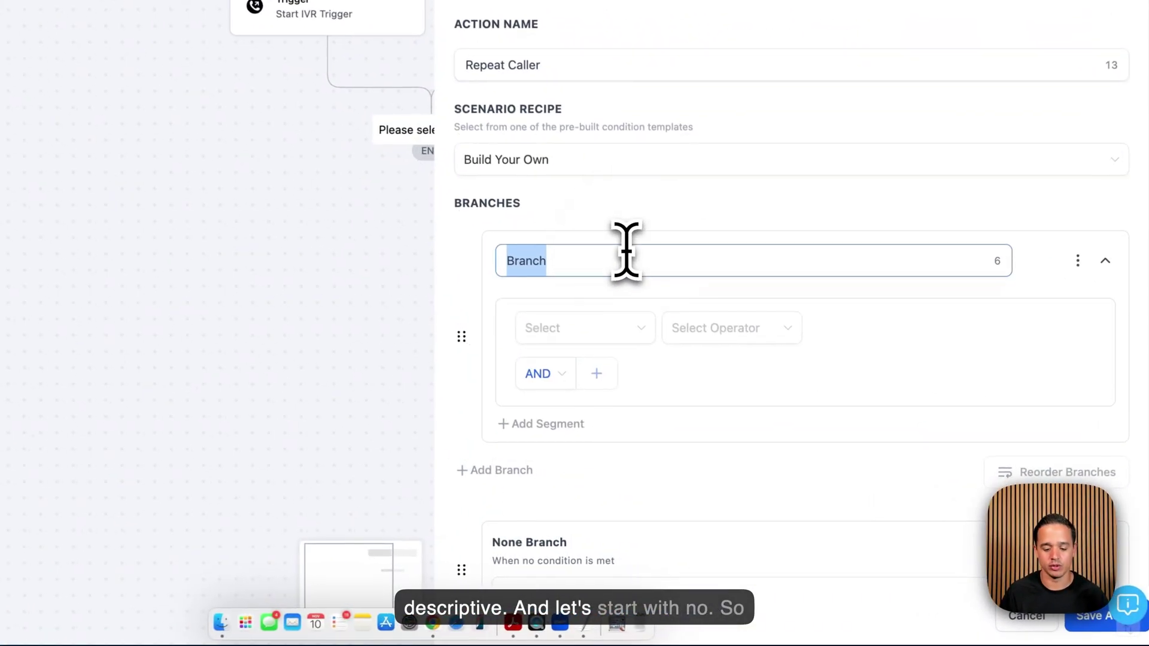
pyautogui.write('No')
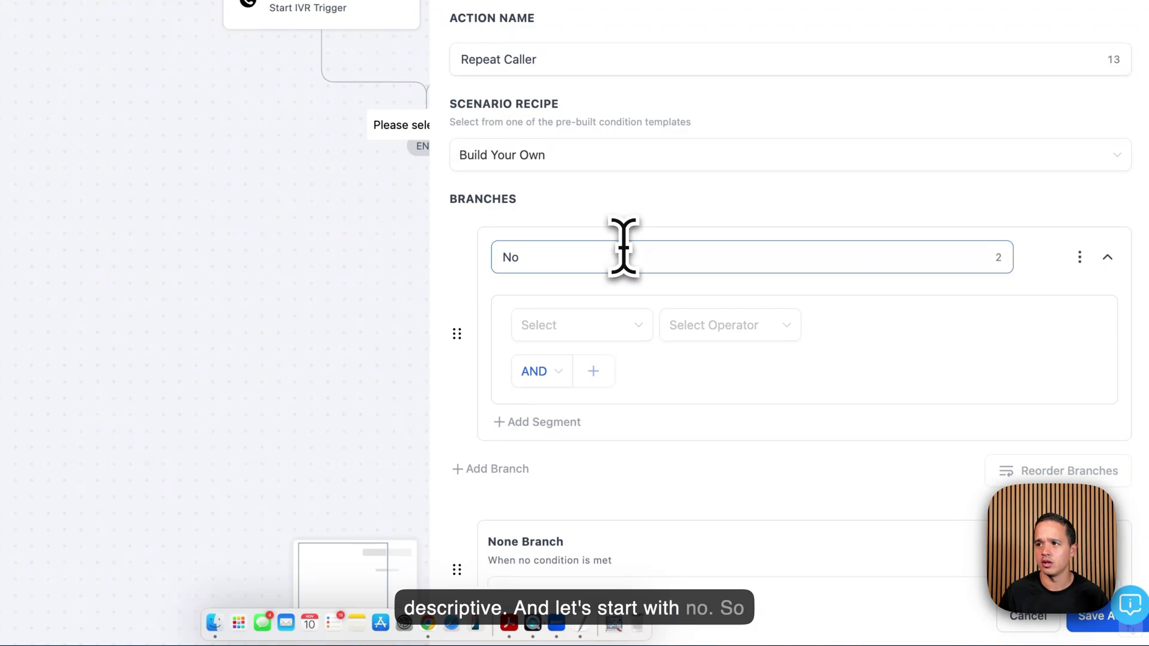
pyautogui.click(601, 327)
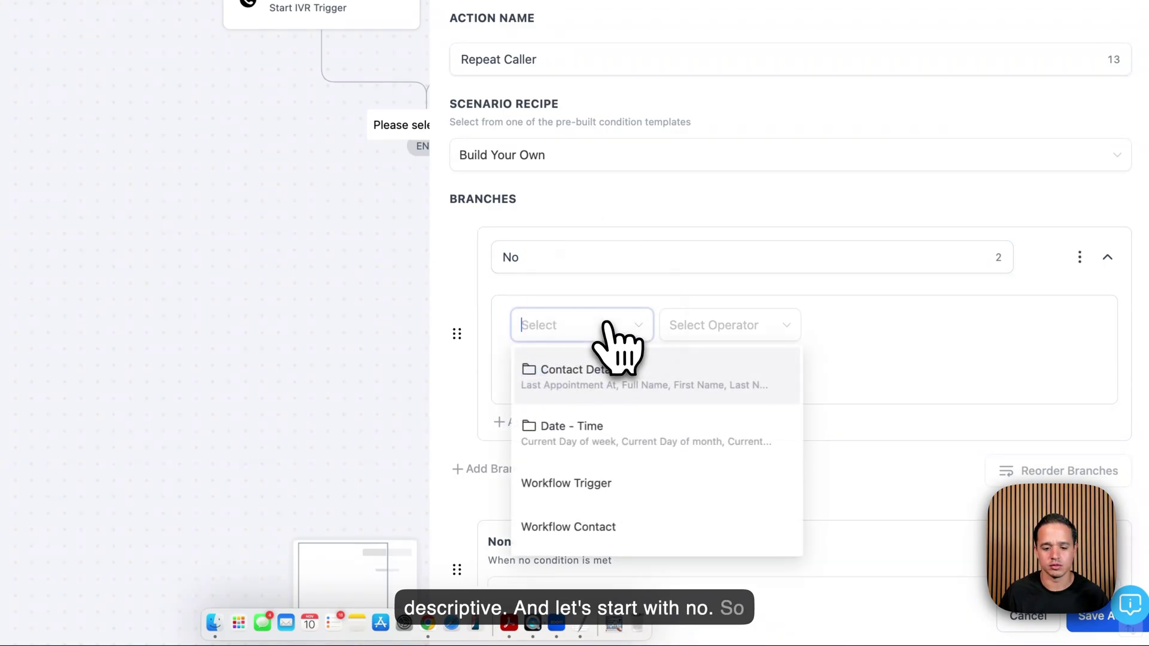
pyautogui.click(593, 356)
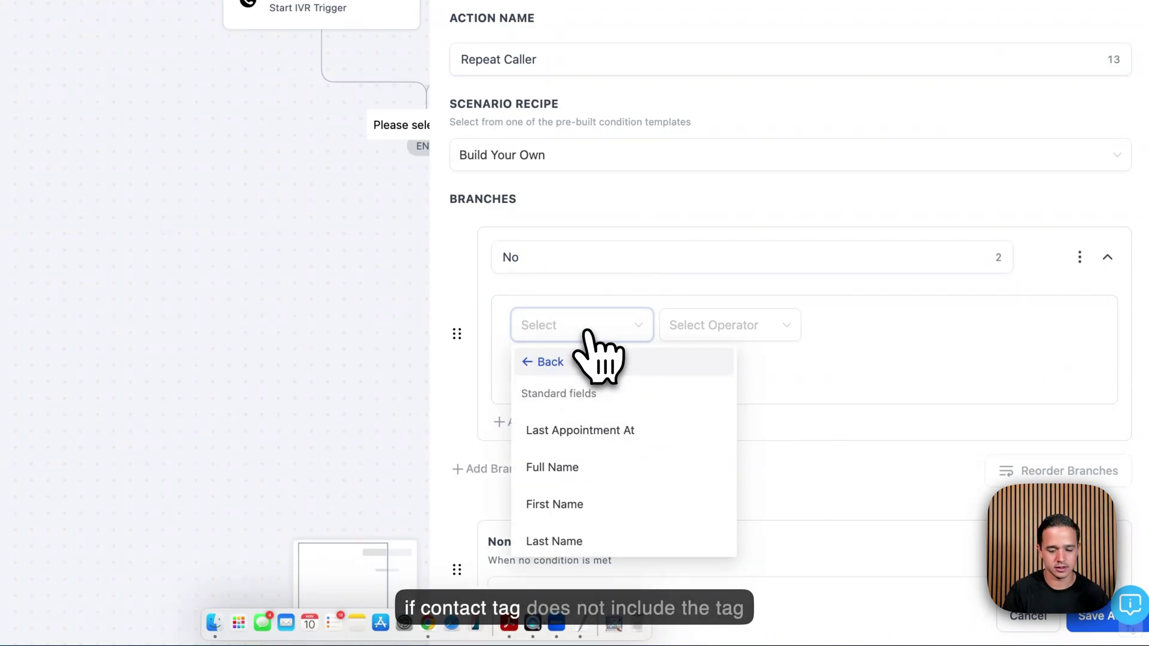
pyautogui.write('tag')
pyautogui.click(557, 402)
pyautogui.click(738, 328)
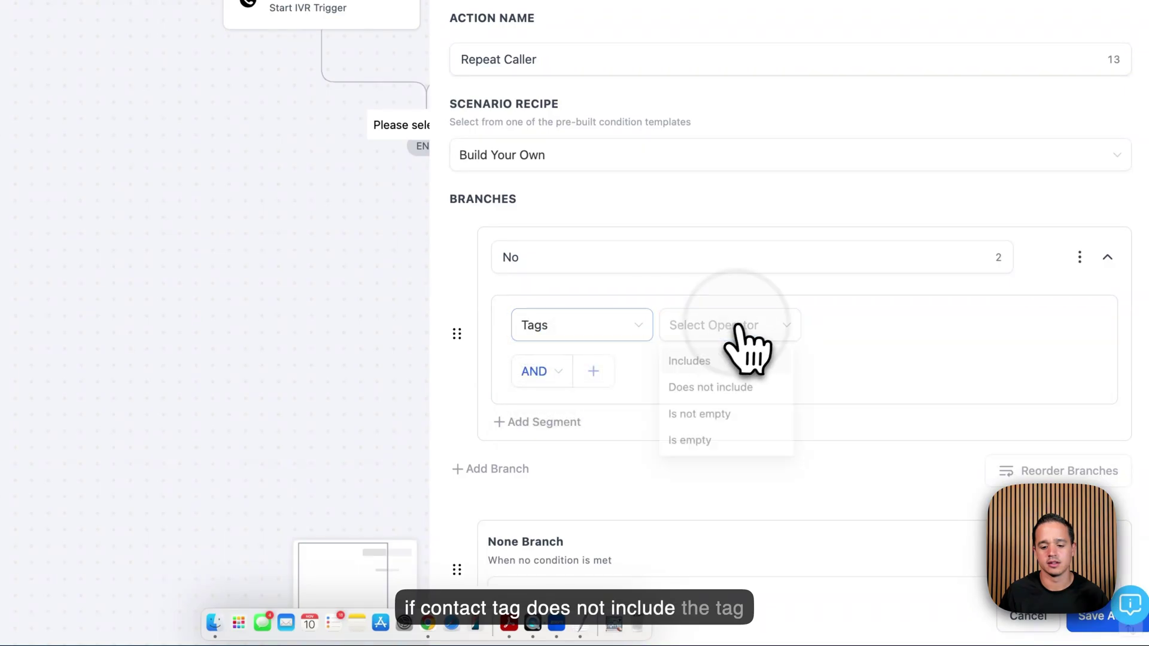
pyautogui.click(742, 390)
# Step: Create the new 'repeat caller' tag and select it as the No branch's excluded tag
pyautogui.click(880, 328)
pyautogui.write('repeat caller')
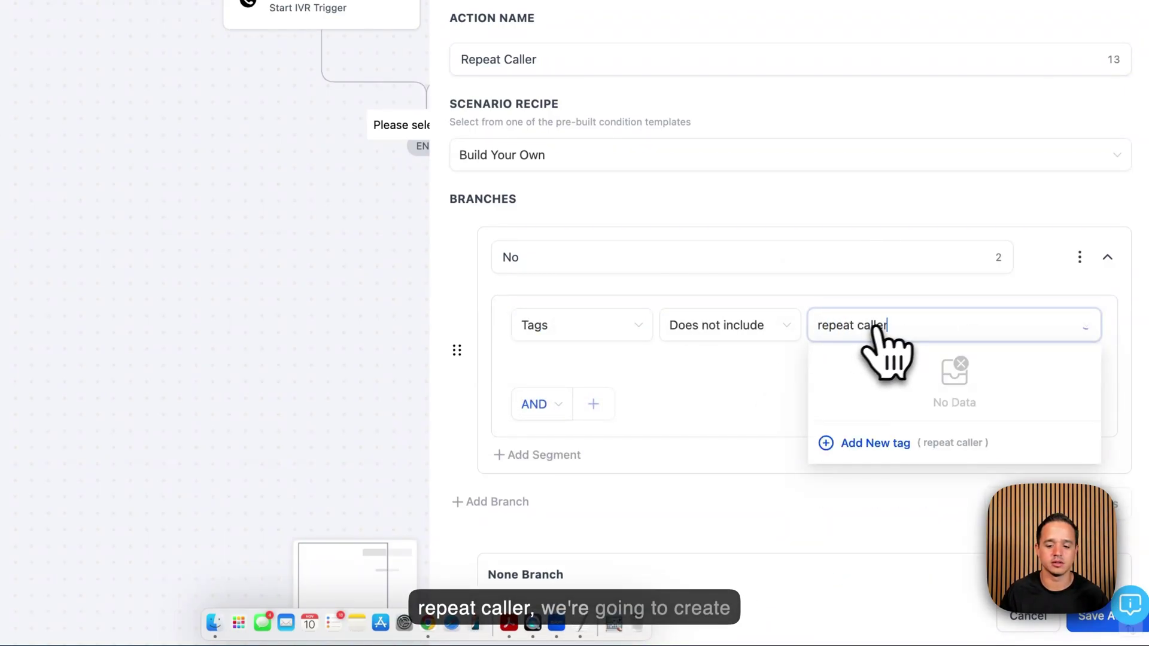
pyautogui.click(896, 444)
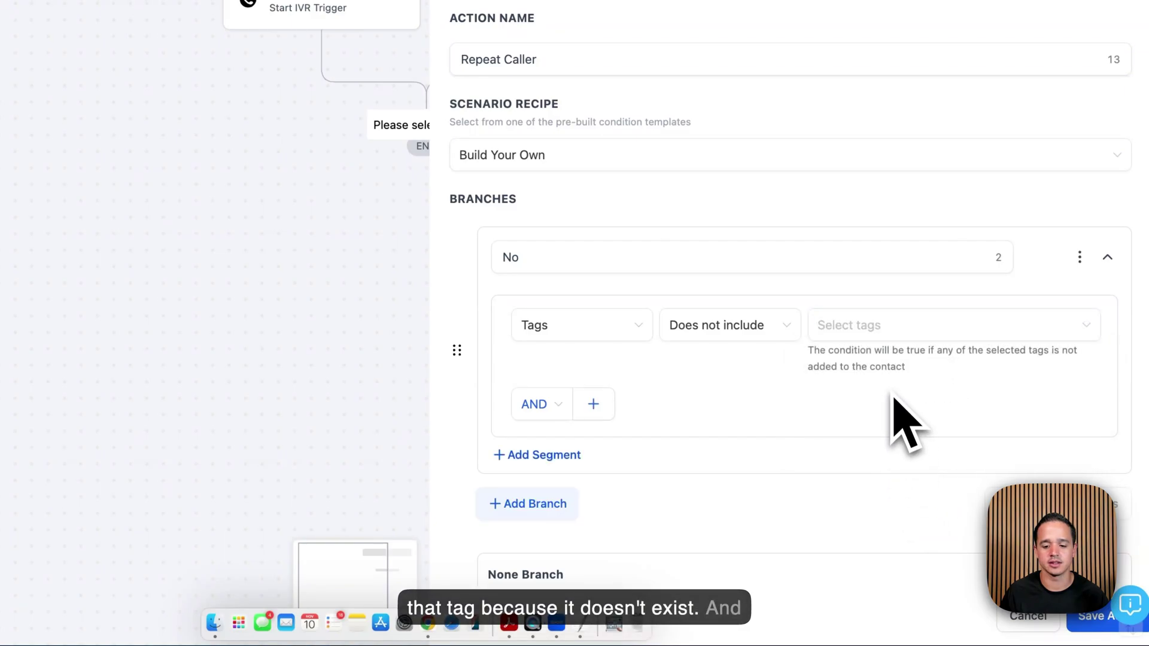
pyautogui.click(849, 329)
pyautogui.write('repea')
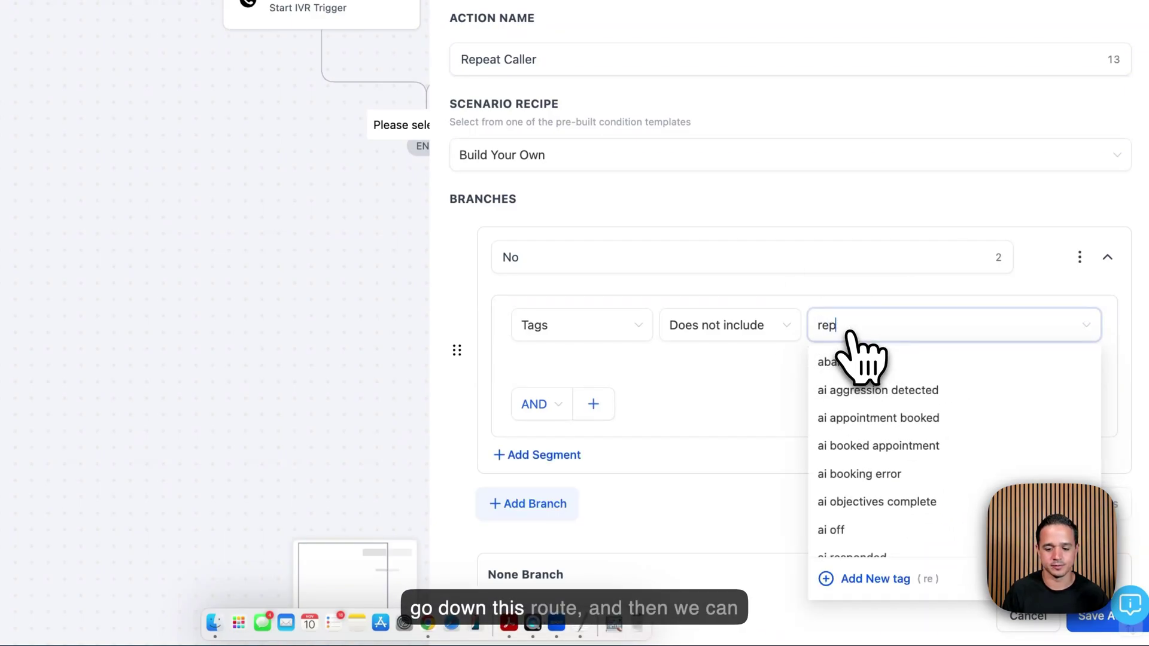
pyautogui.click(838, 367)
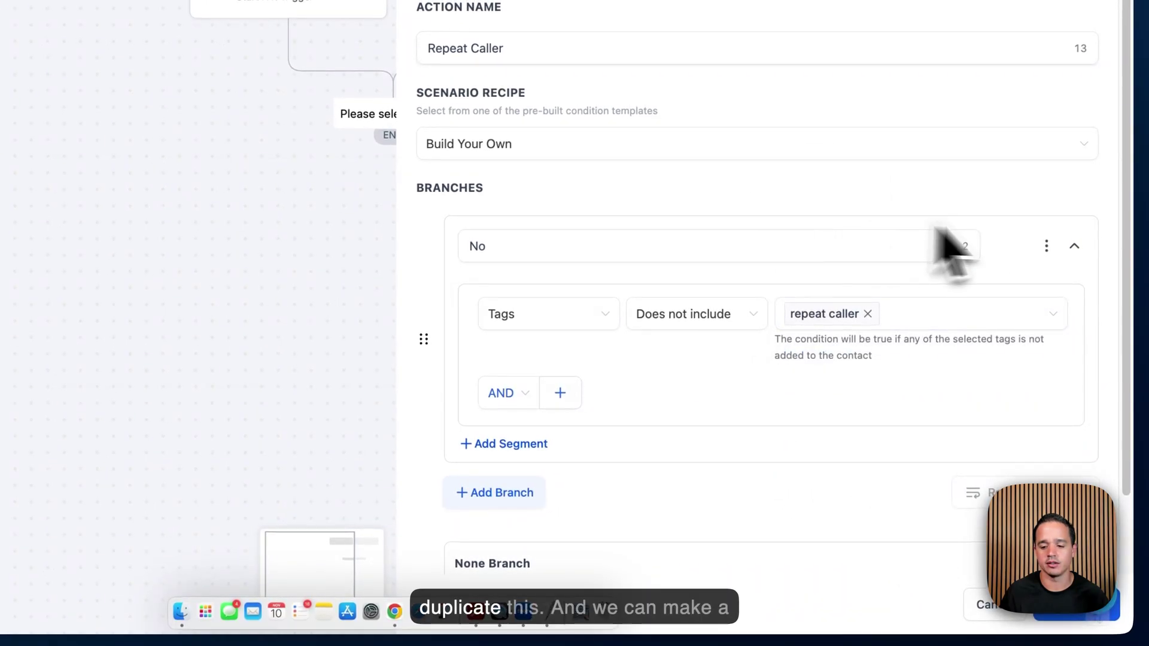
# Step: Duplicate the No branch as 'Yes', requiring that Tags include 'repeat caller'
pyautogui.click(1046, 243)
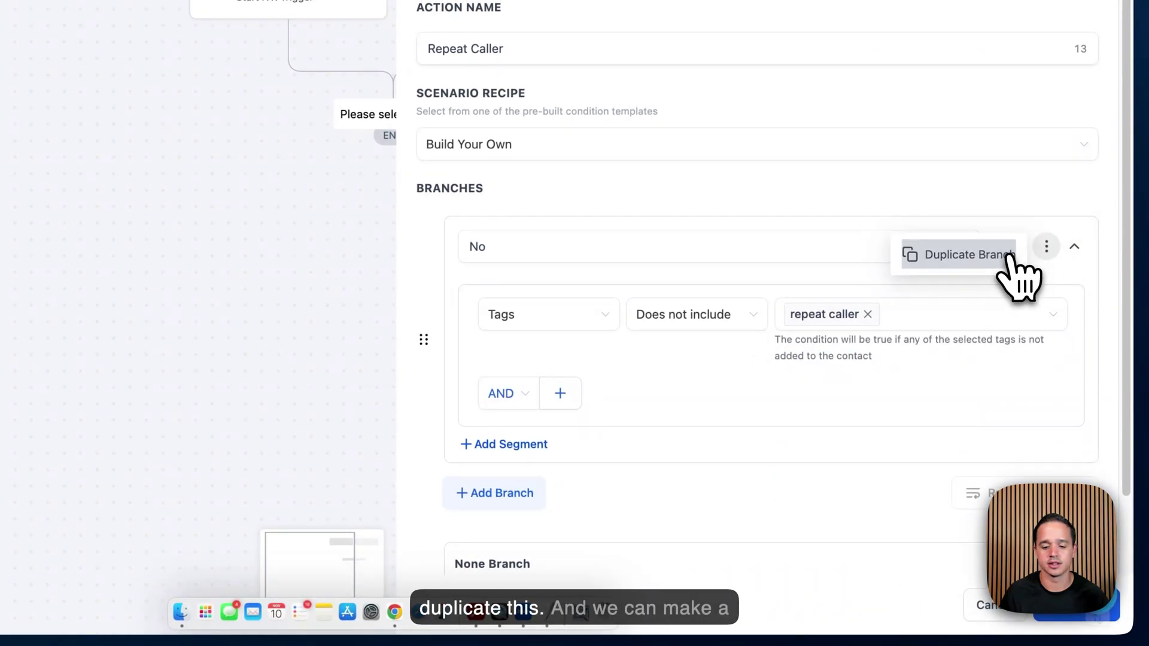
pyautogui.click(981, 255)
pyautogui.scroll(-2, 862, 341)
pyautogui.click(625, 409)
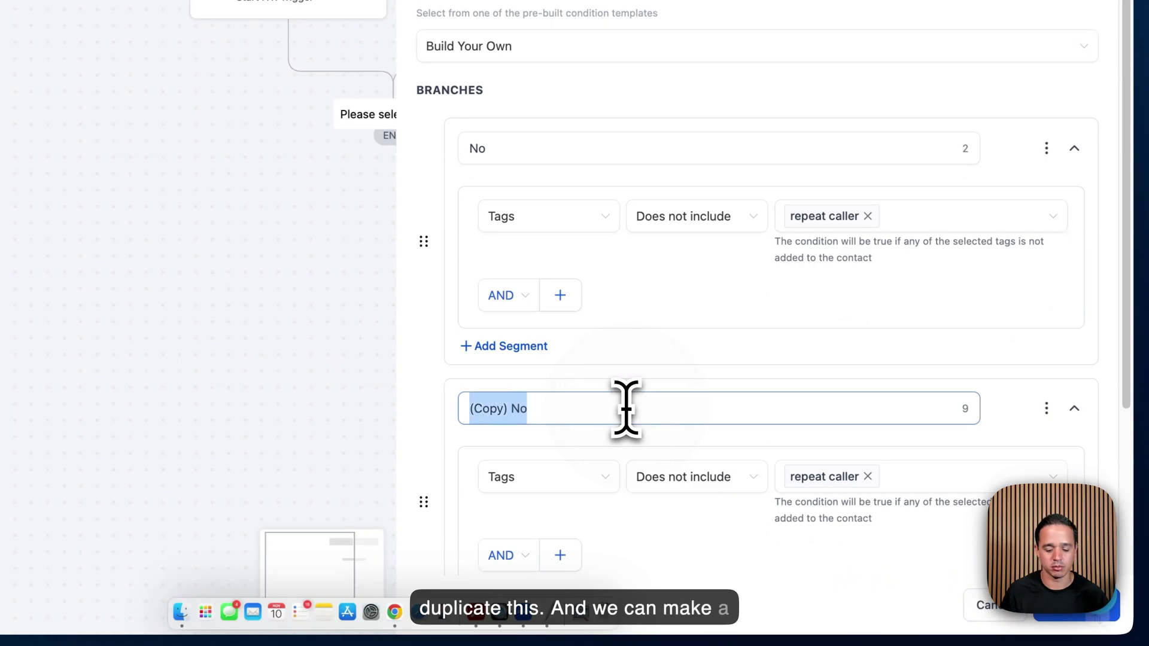
pyautogui.write('Yes')
pyautogui.click(670, 477)
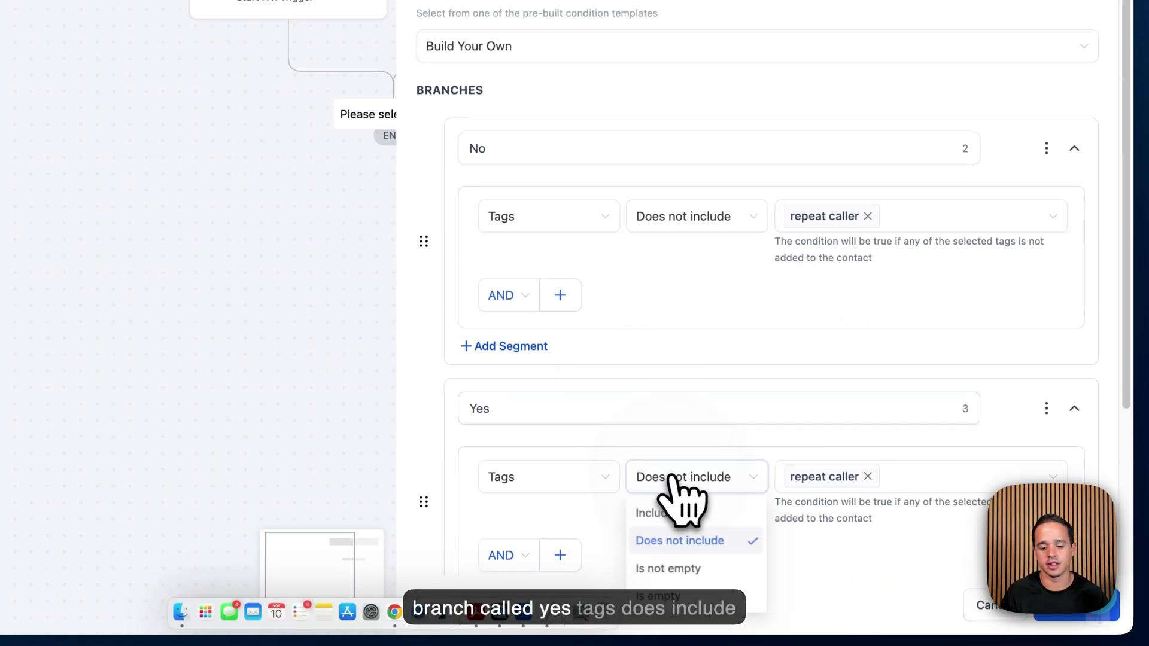
pyautogui.click(678, 512)
pyautogui.click(849, 486)
pyautogui.write('repe')
pyautogui.click(830, 513)
# Step: Save the Repeat Caller If / Else condition to the canvas
pyautogui.click(1078, 605)
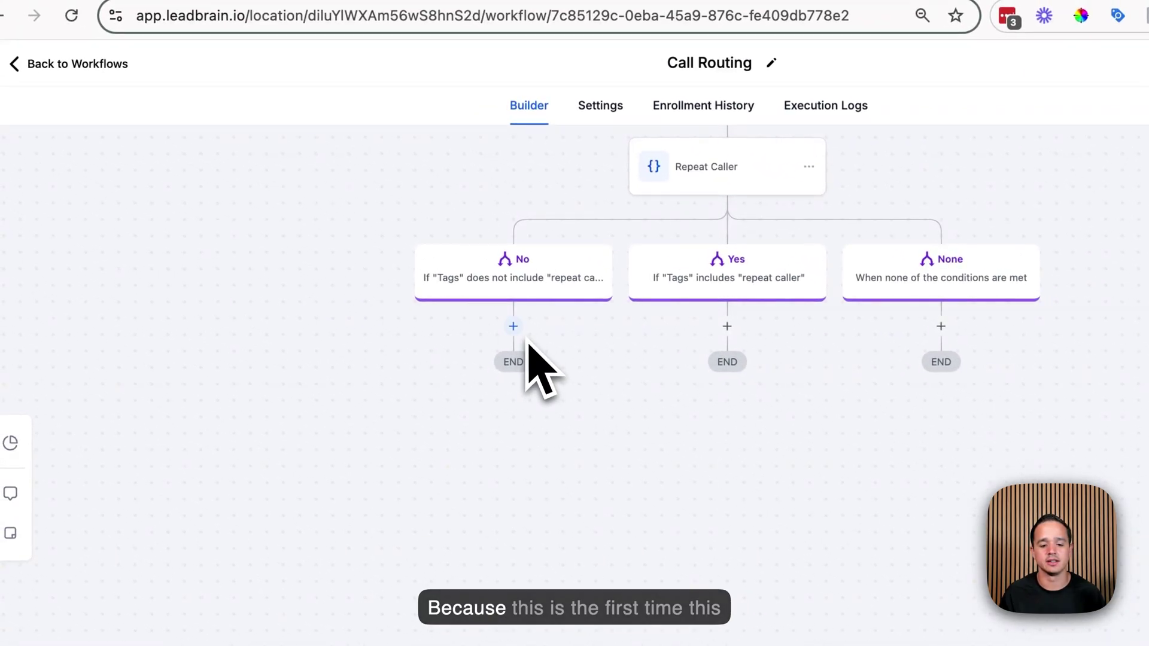
# Step: Add an Add Contact Tag step under No named 'Add Tag - repeat caller', applying the repeat caller tag
pyautogui.click(527, 341)
pyautogui.click(1008, 236)
pyautogui.write('tag')
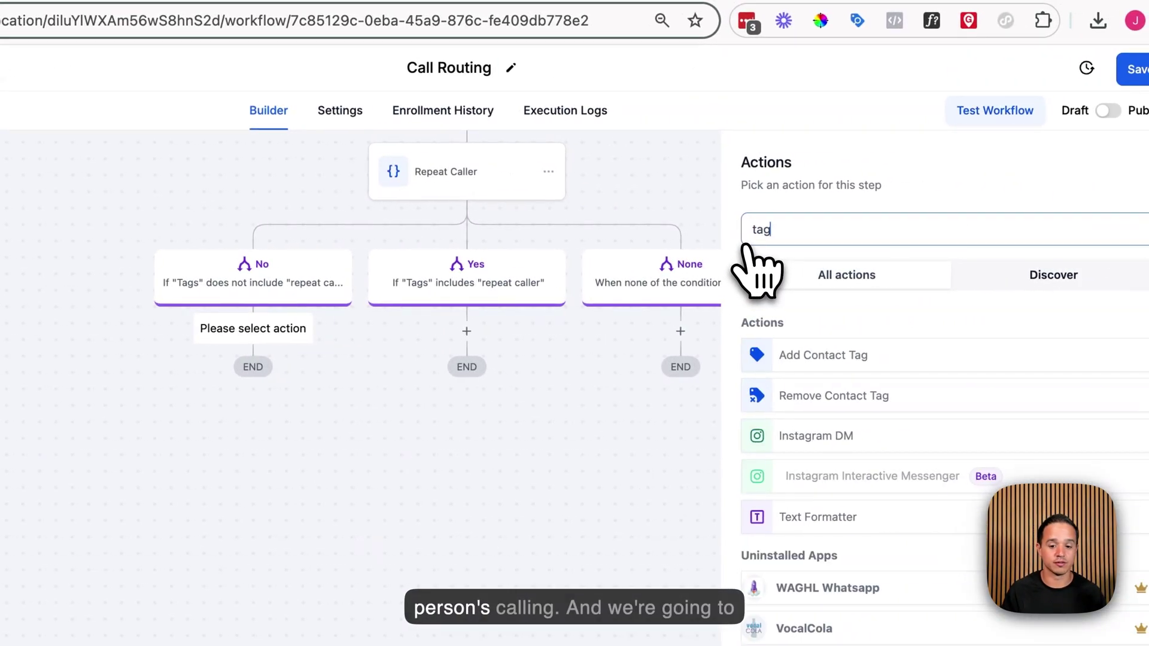
pyautogui.click(936, 359)
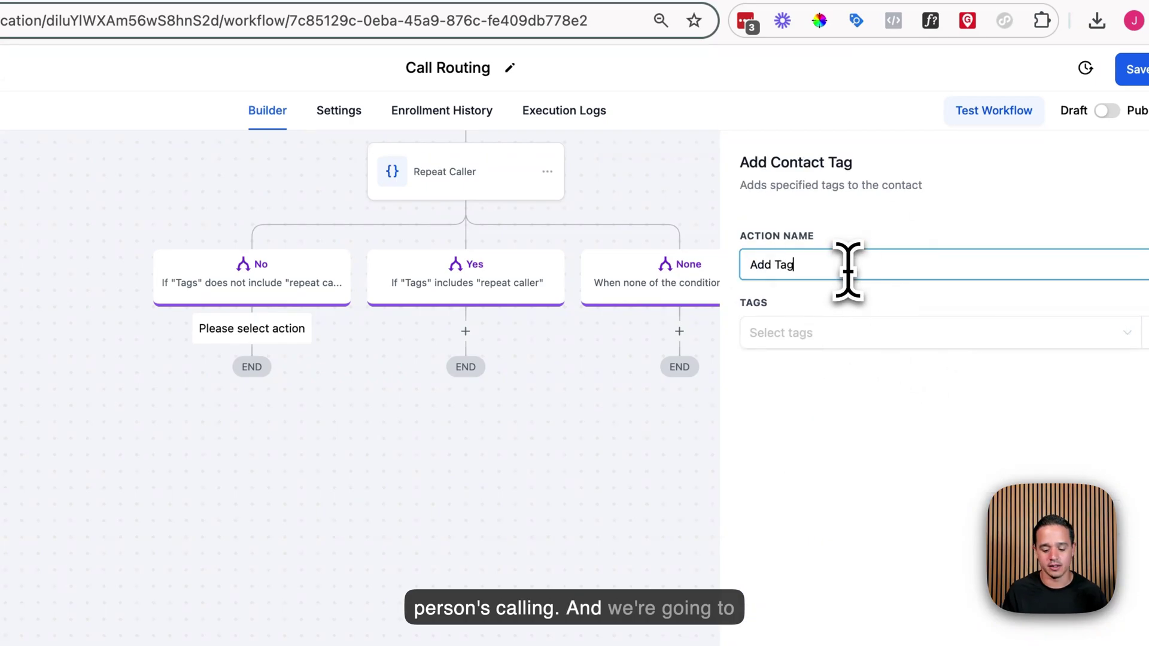
pyautogui.write('- repeat c')
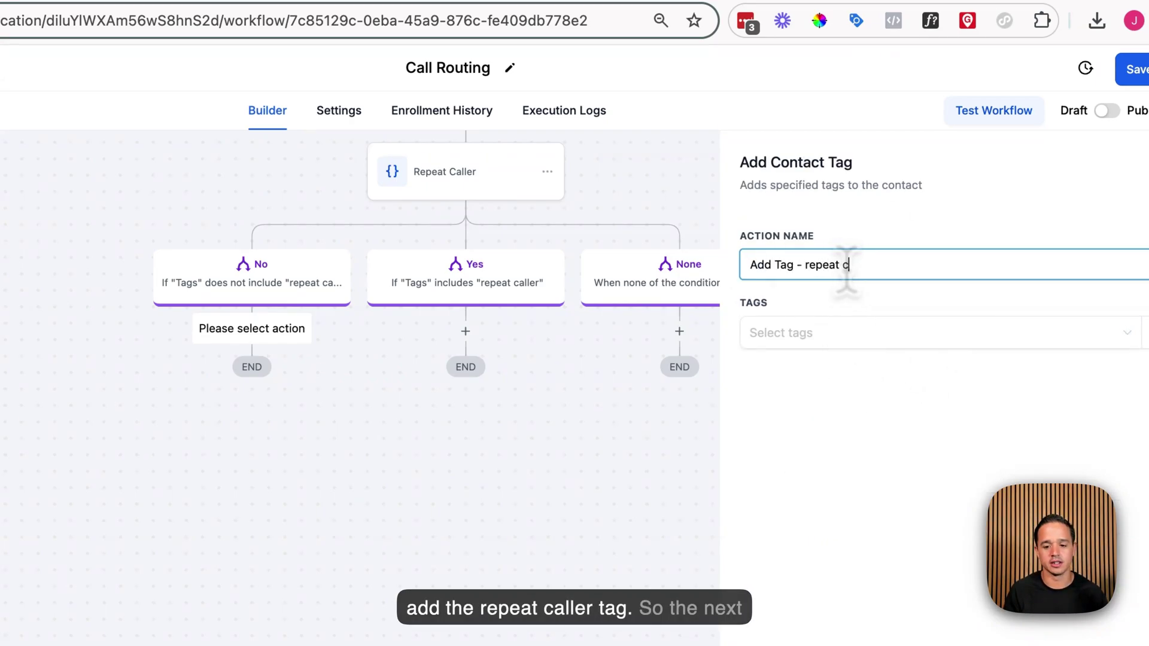
pyautogui.write('aller')
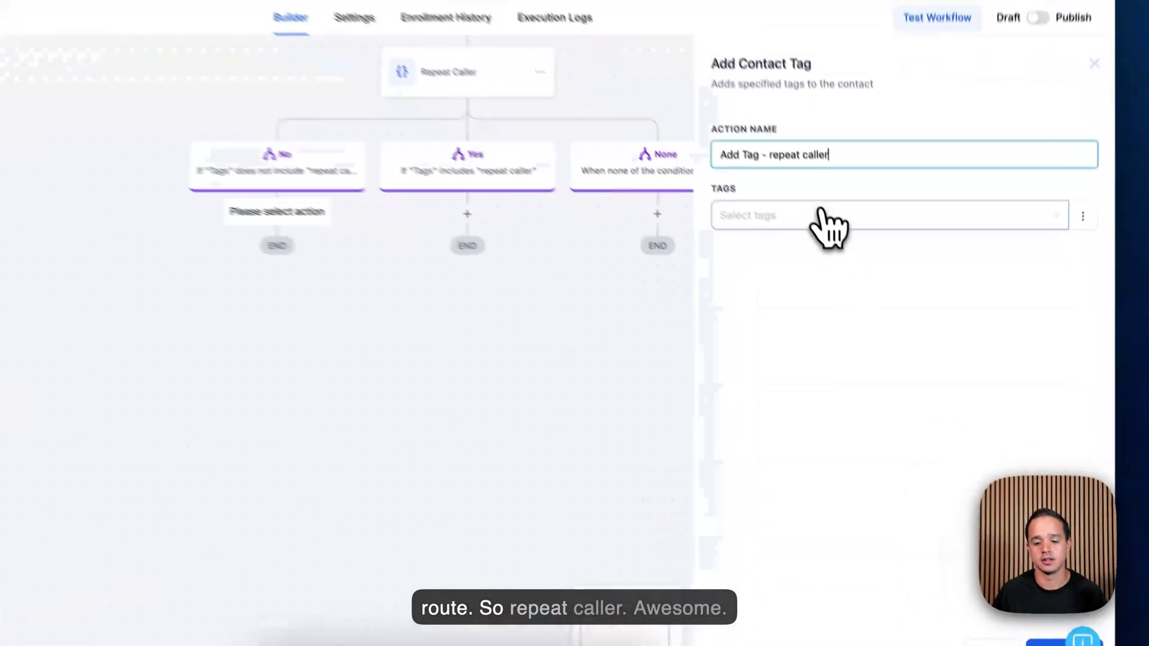
pyautogui.click(857, 272)
pyautogui.write('repe')
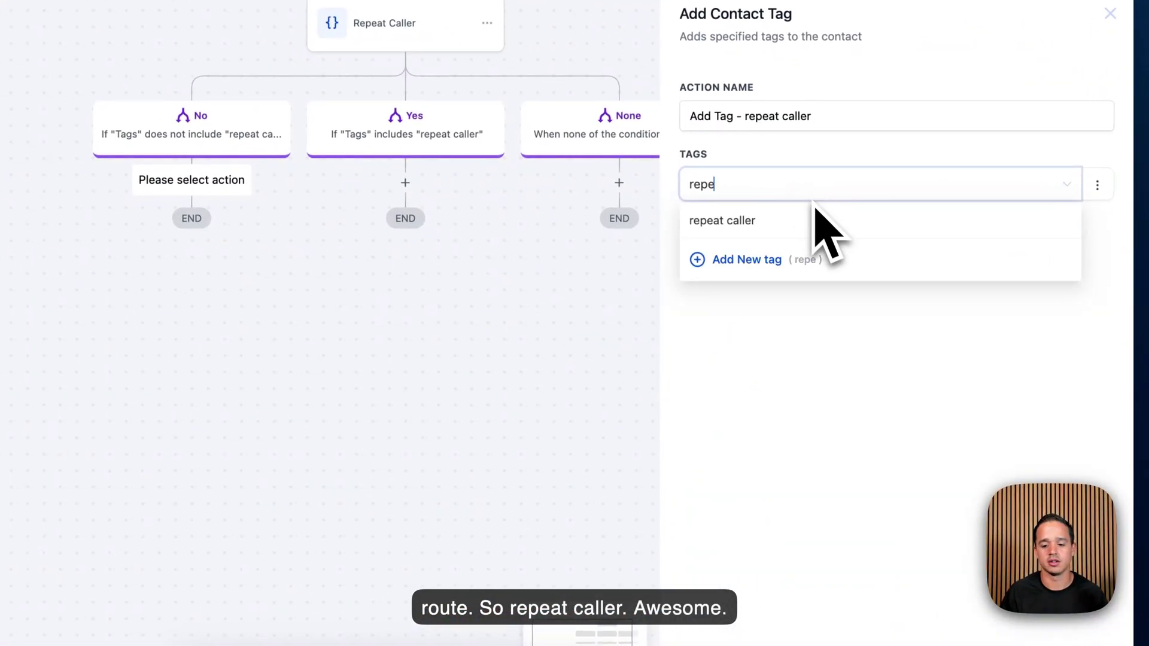
pyautogui.click(817, 221)
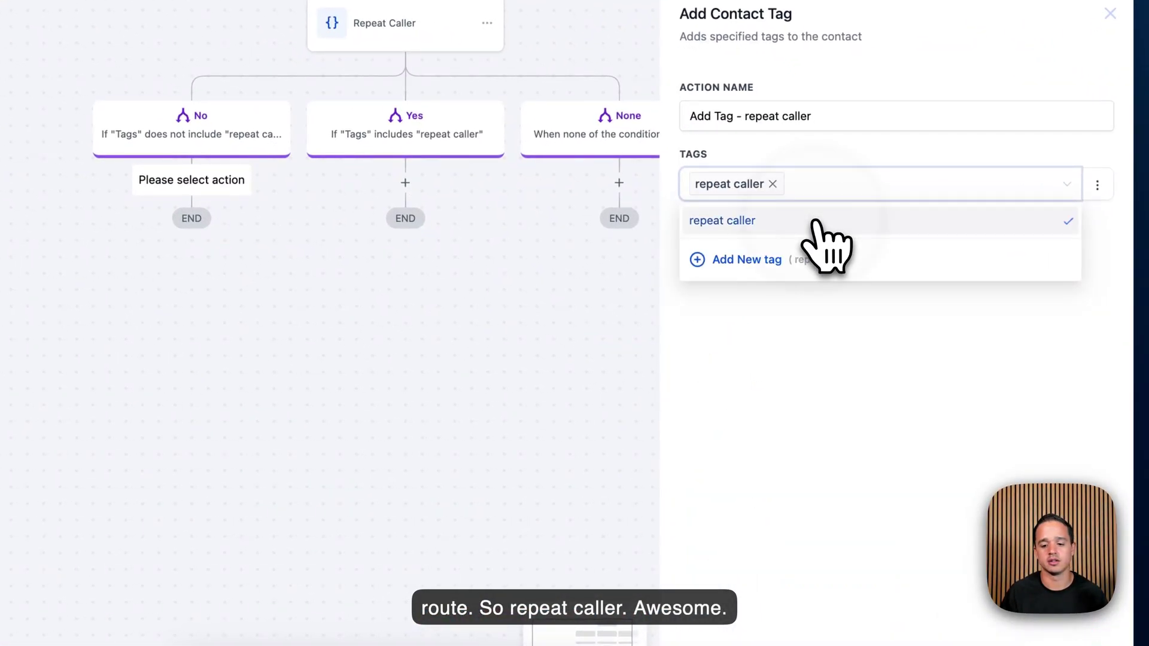
pyautogui.click(1057, 623)
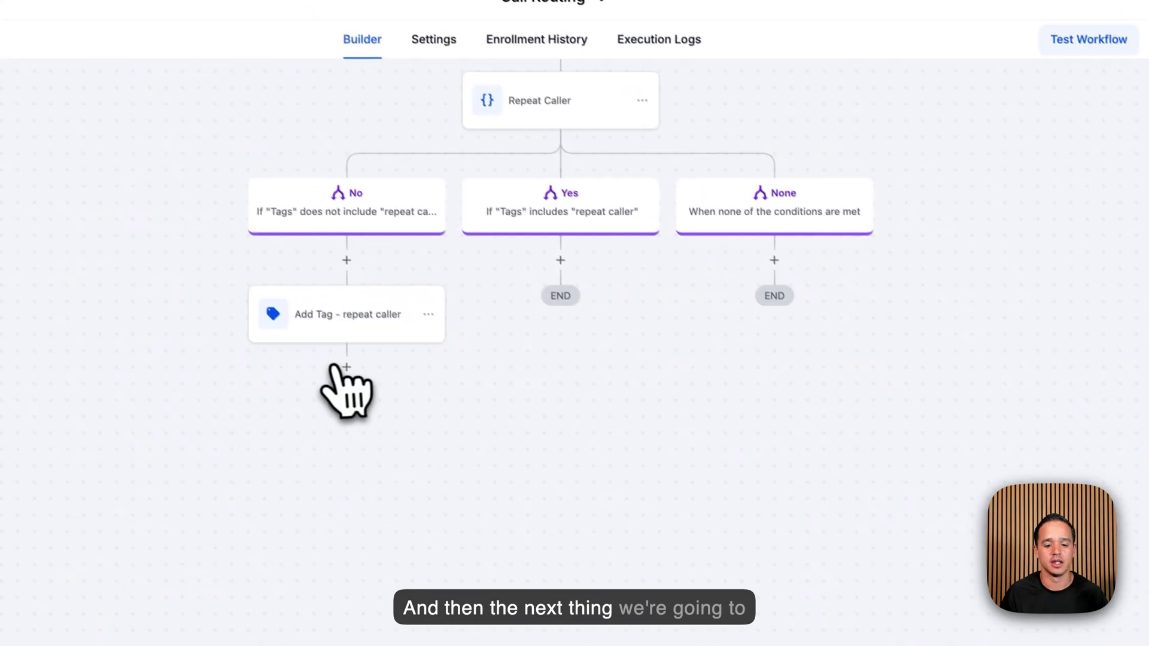
# Step: Add a Connect To Call step after Add Tag, named 'Connect Call - Call Center'
pyautogui.click(231, 252)
pyautogui.click(897, 173)
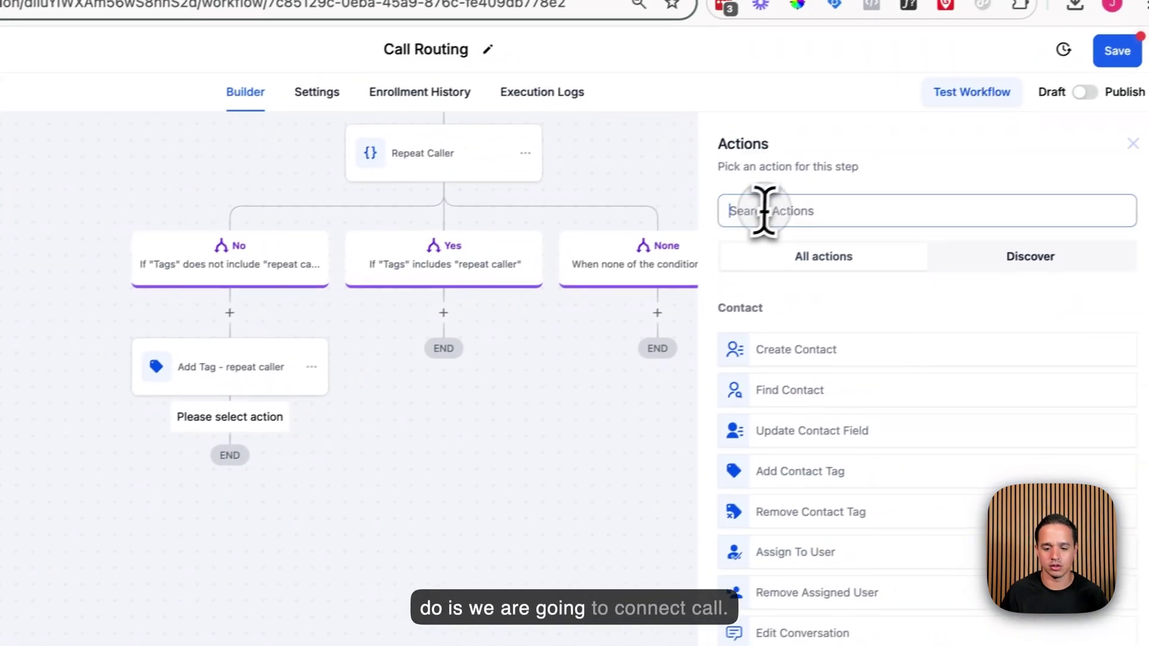
pyautogui.write('connect')
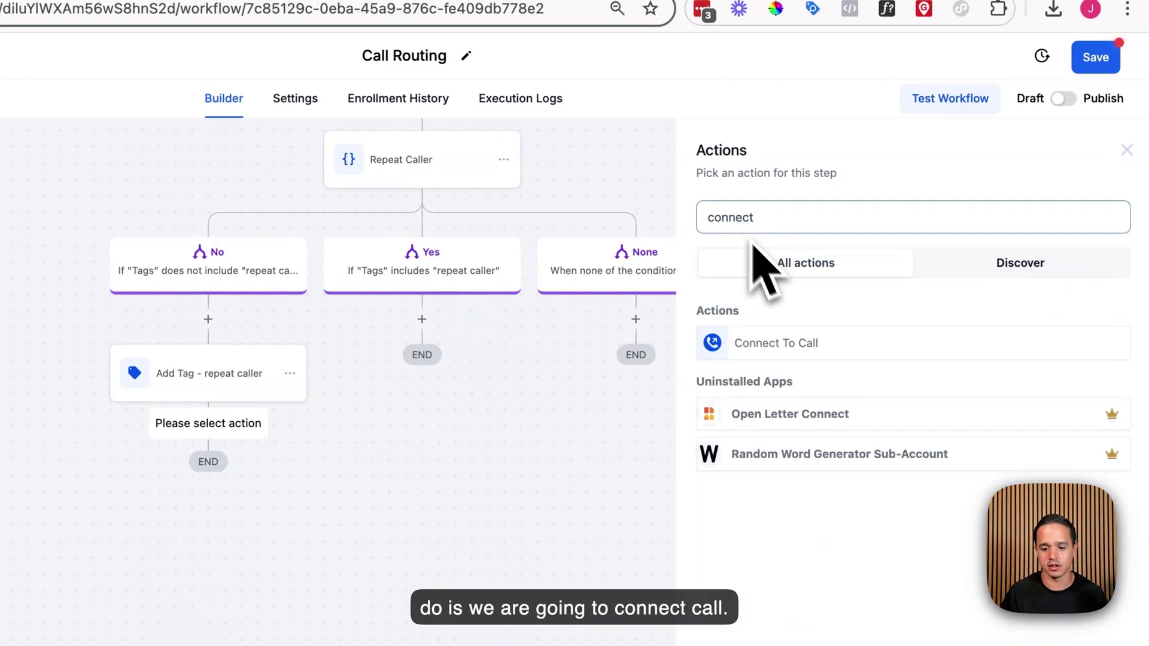
pyautogui.click(837, 350)
pyautogui.doubleClick(782, 271)
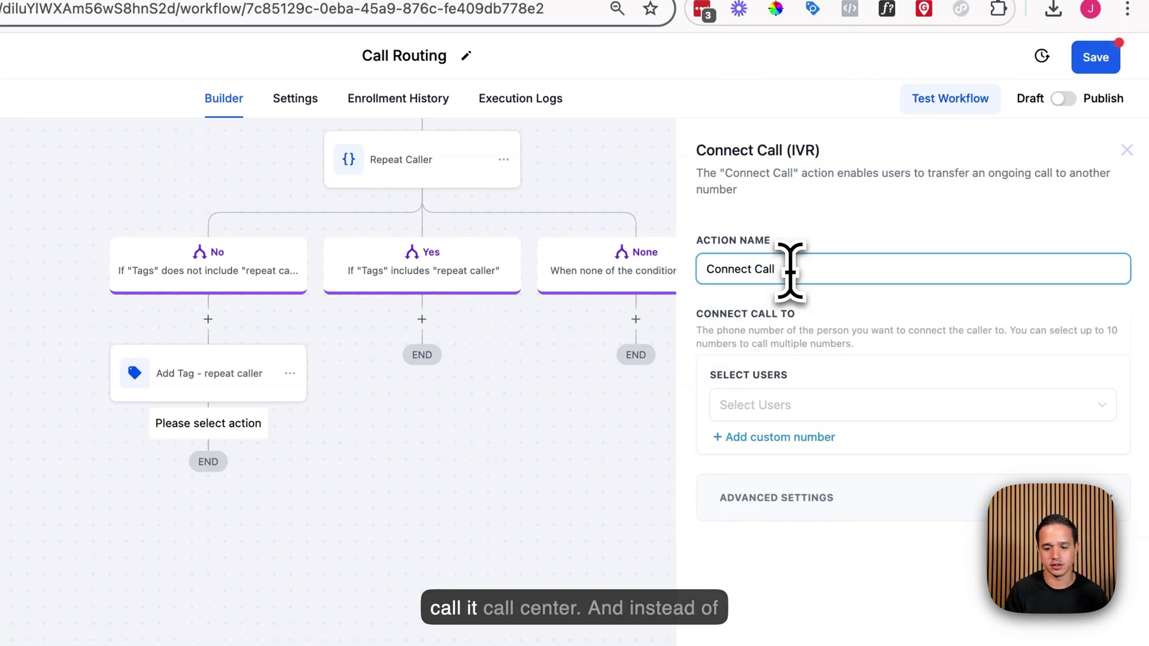
pyautogui.write('Call Center')
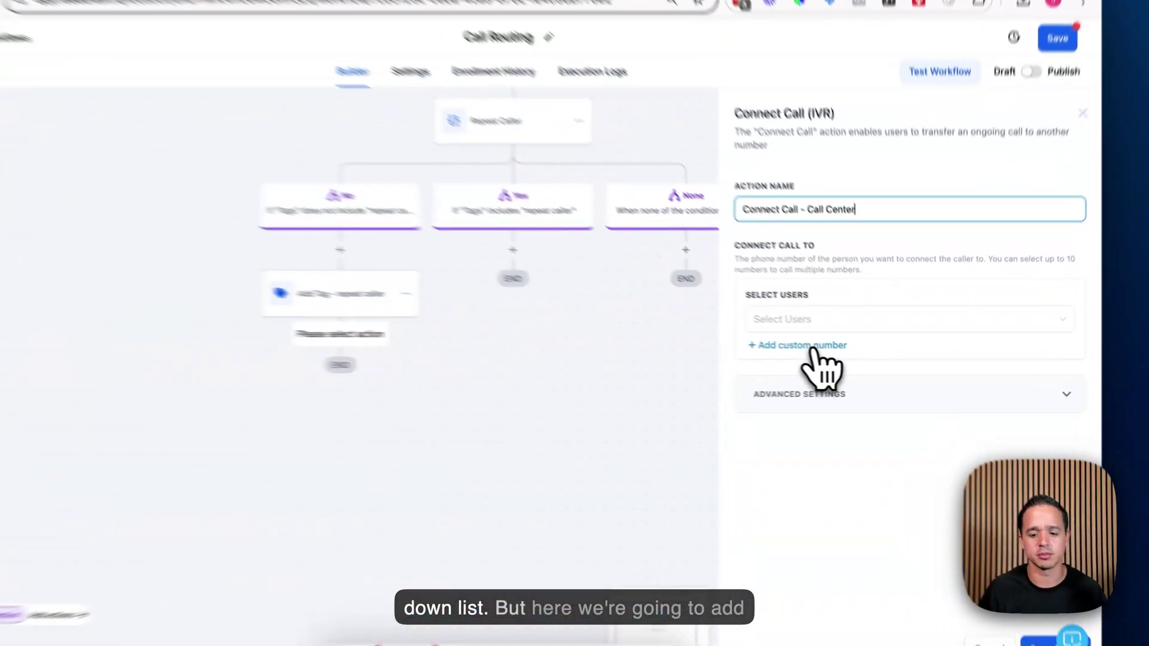
# Step: Give the Connect Call step a custom number, save the step, then save the workflow
pyautogui.click(833, 355)
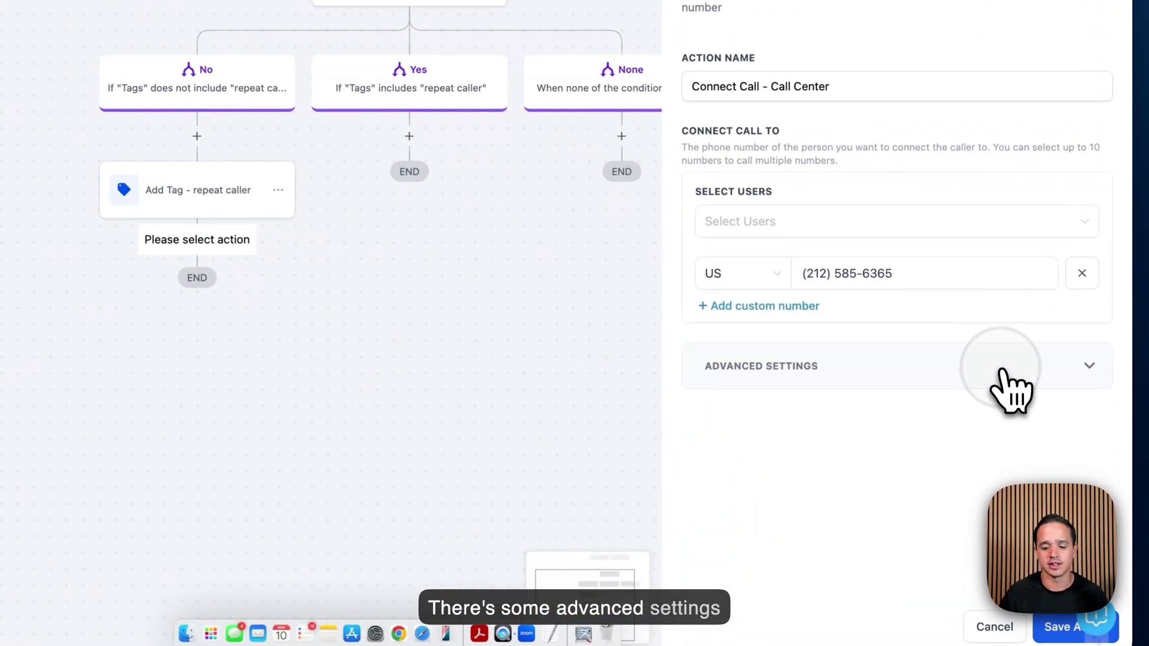
pyautogui.click(988, 432)
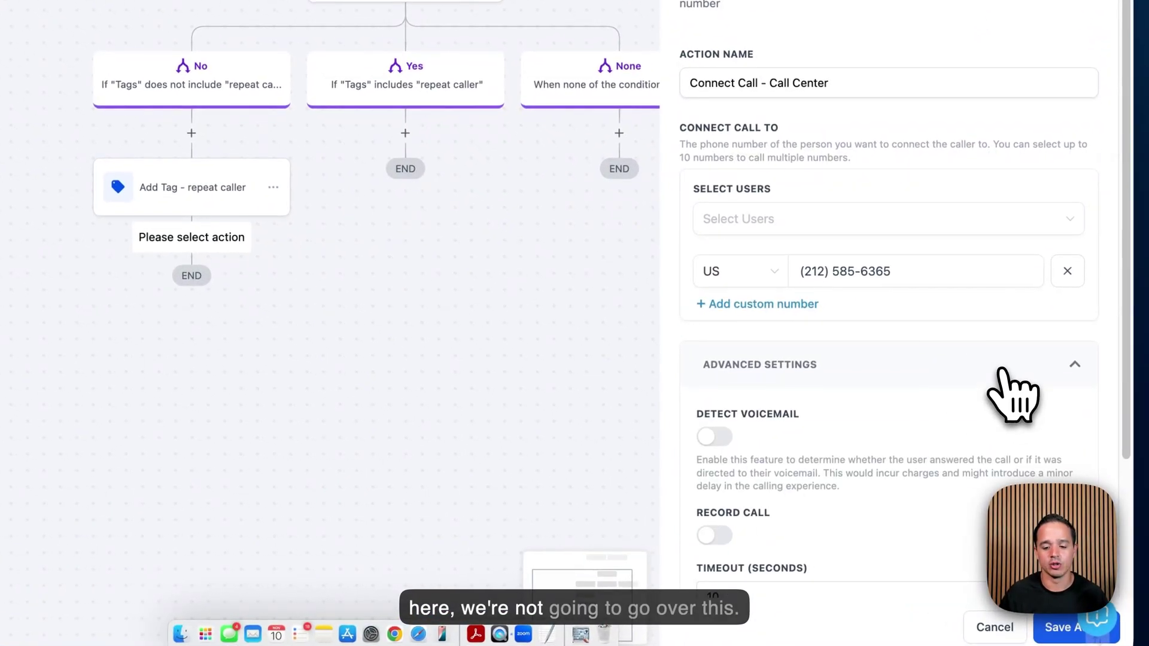
pyautogui.scroll(-3, 1001, 370)
pyautogui.click(1016, 197)
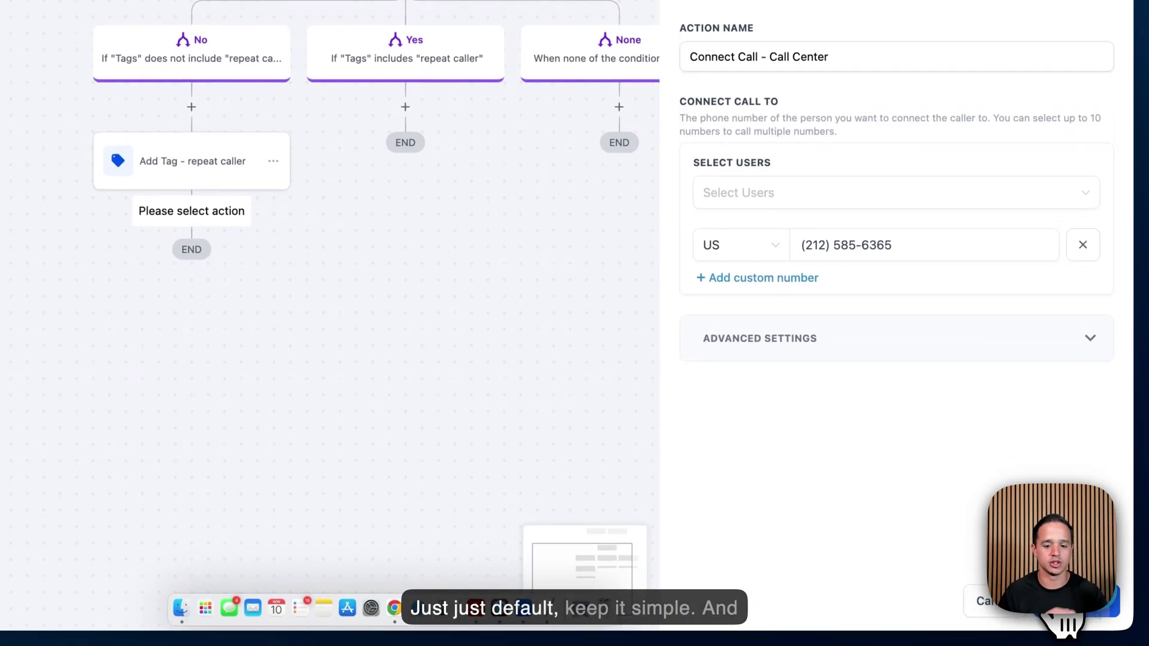
pyautogui.click(1056, 609)
pyautogui.click(1076, 90)
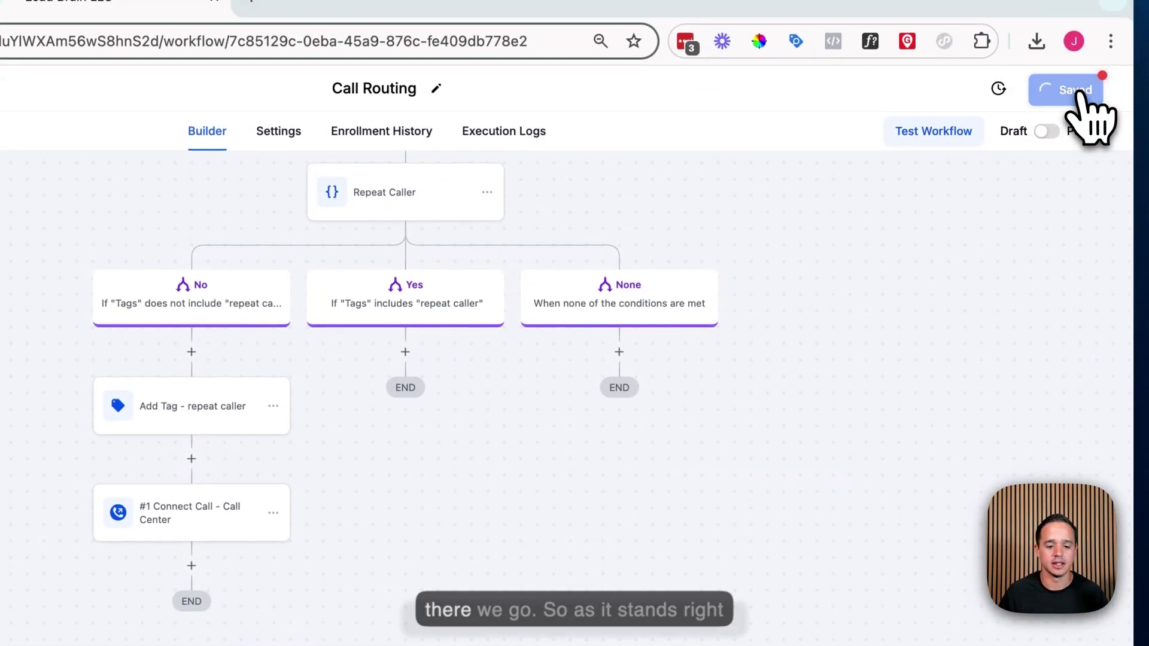
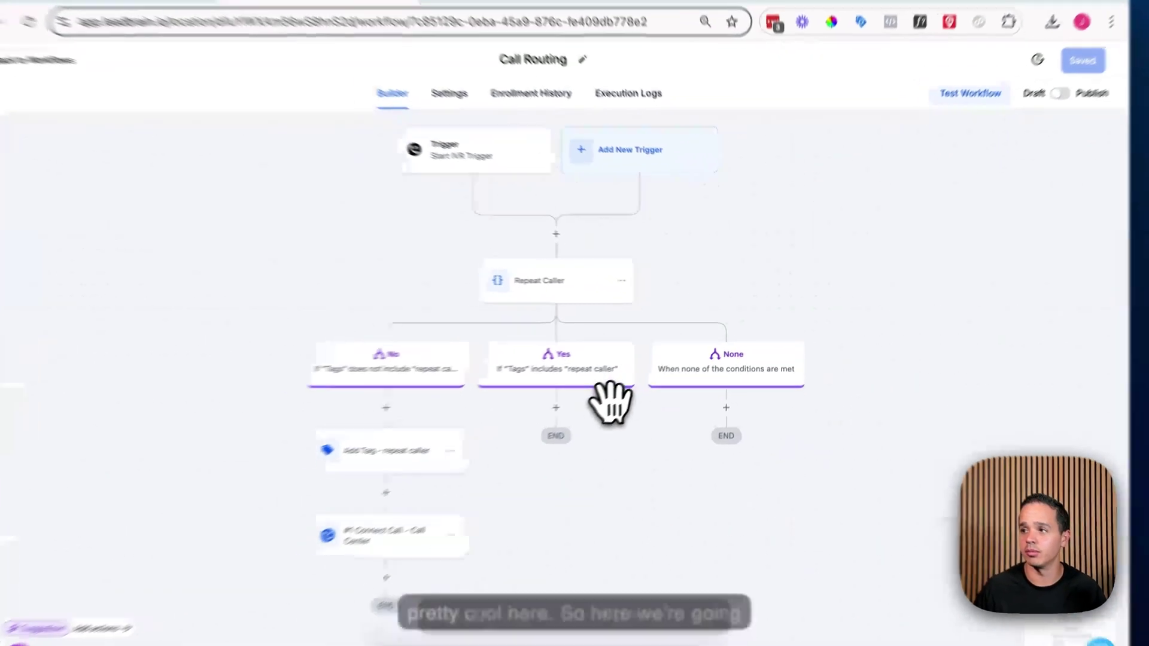
# Step: Add an If/Else step named Business Hours under Yes, naming its first branch Mon-Fri 0800-1700
pyautogui.click(589, 392)
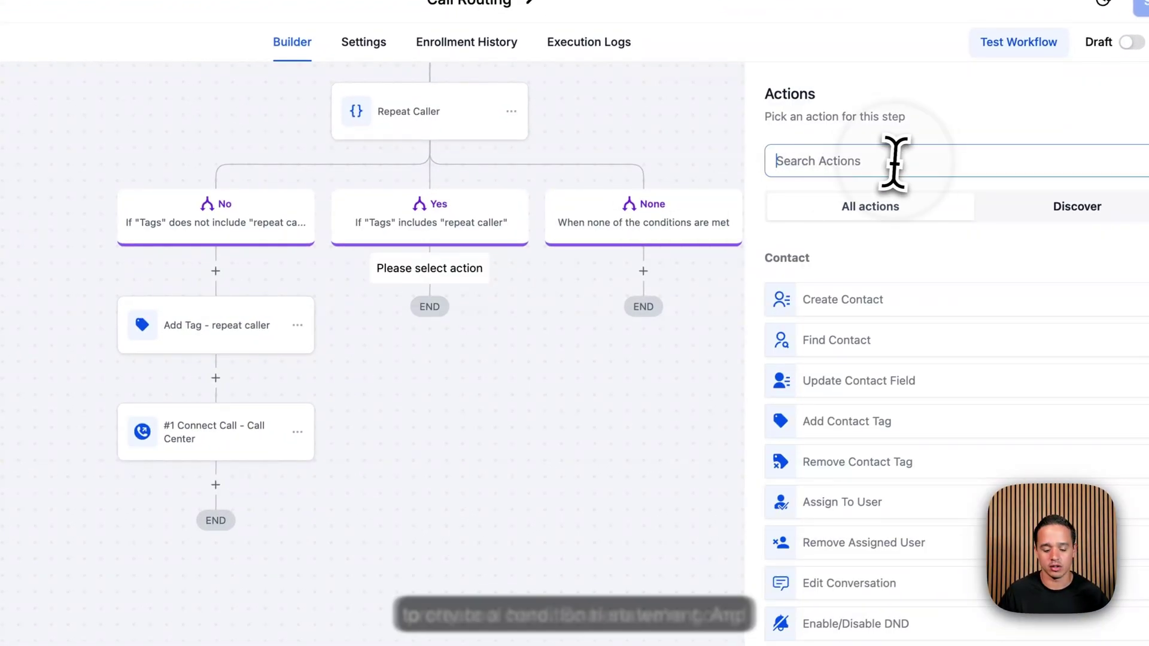
pyautogui.write('if')
pyautogui.click(960, 324)
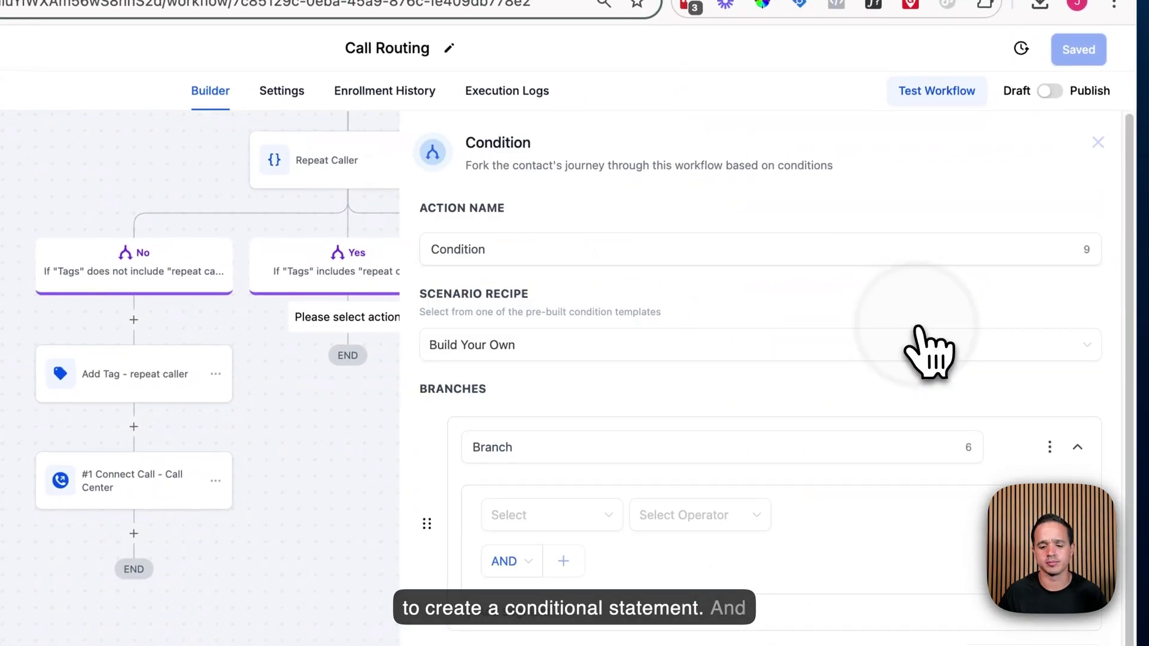
pyautogui.doubleClick(618, 238)
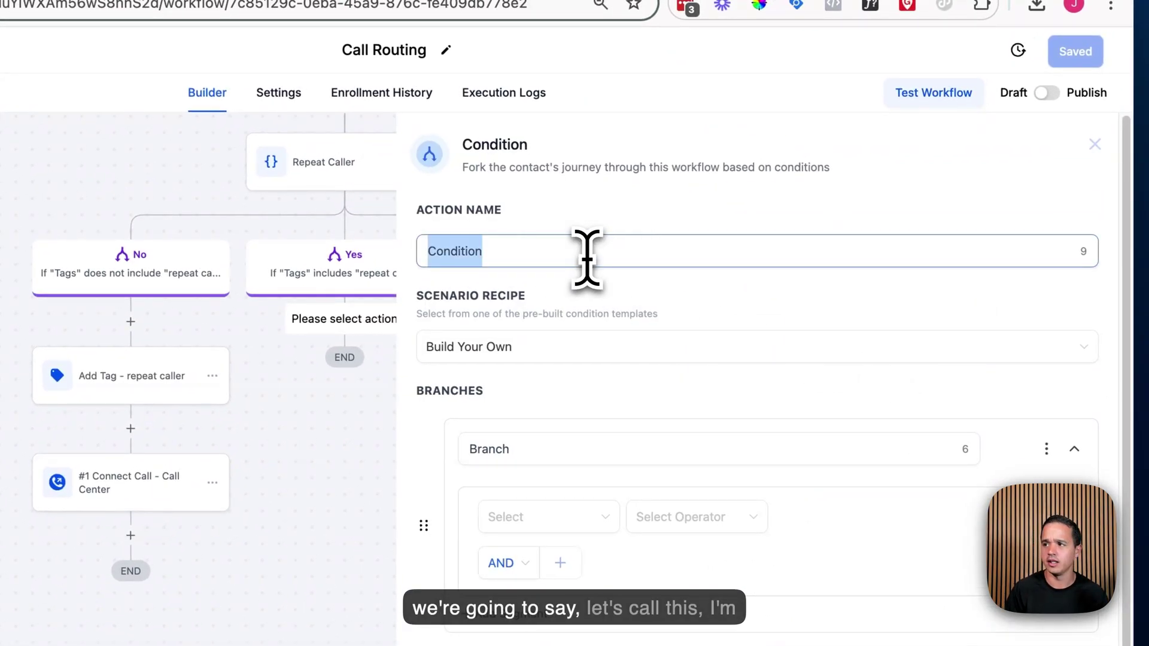
pyautogui.write('B')
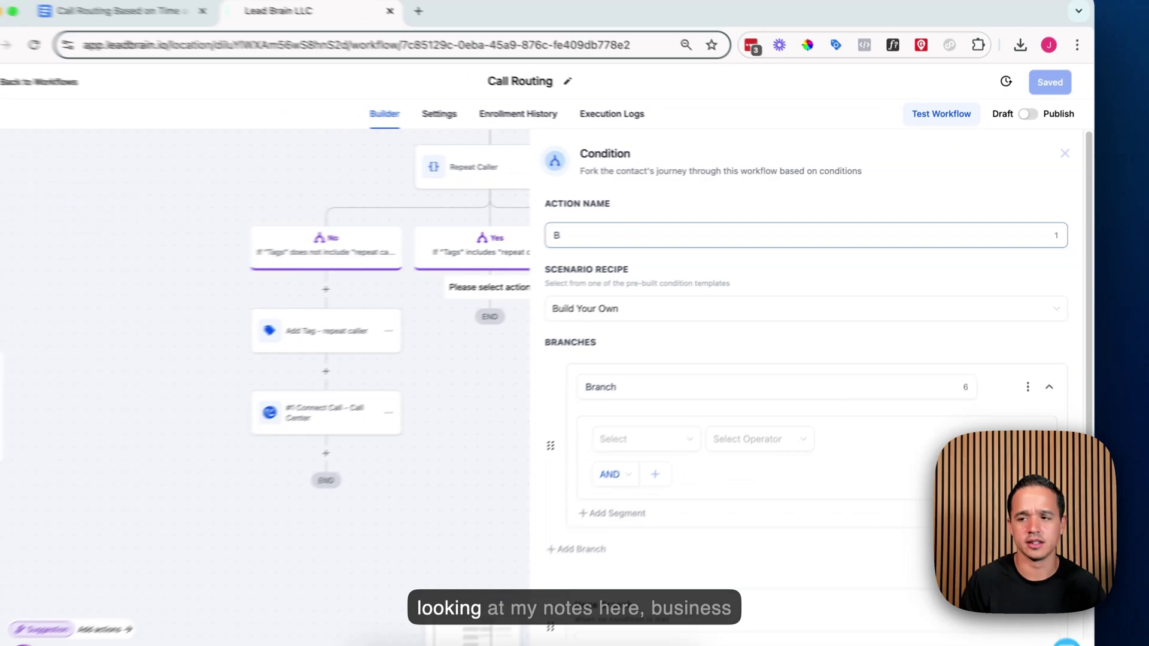
pyautogui.write('usiness Hours')
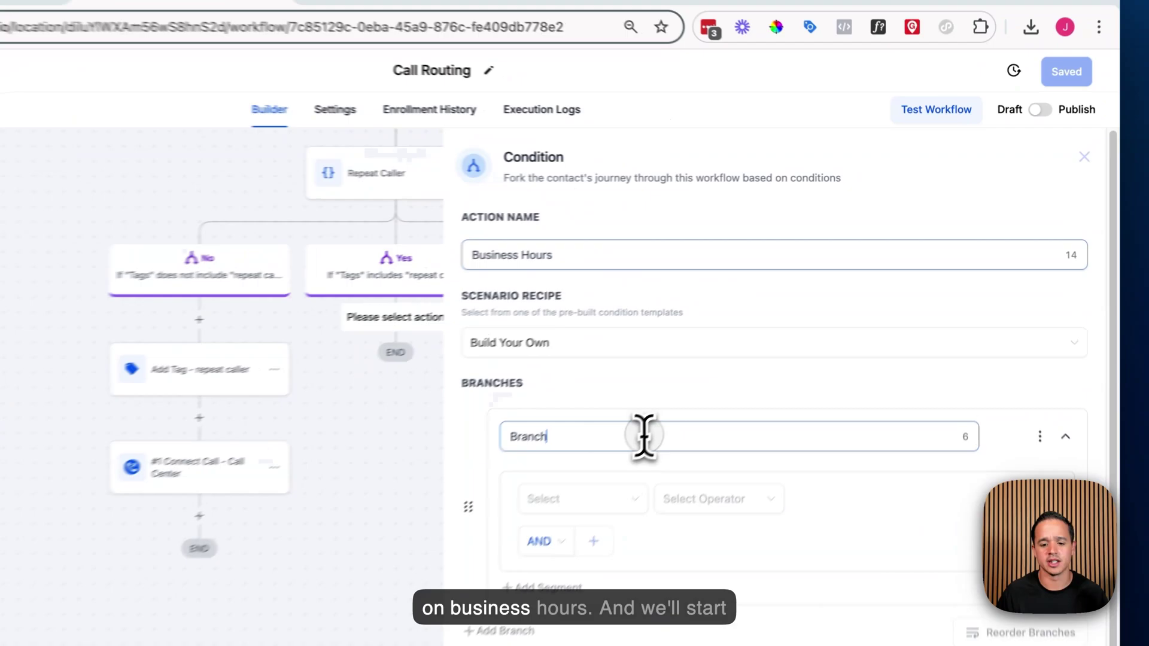
pyautogui.doubleClick(725, 366)
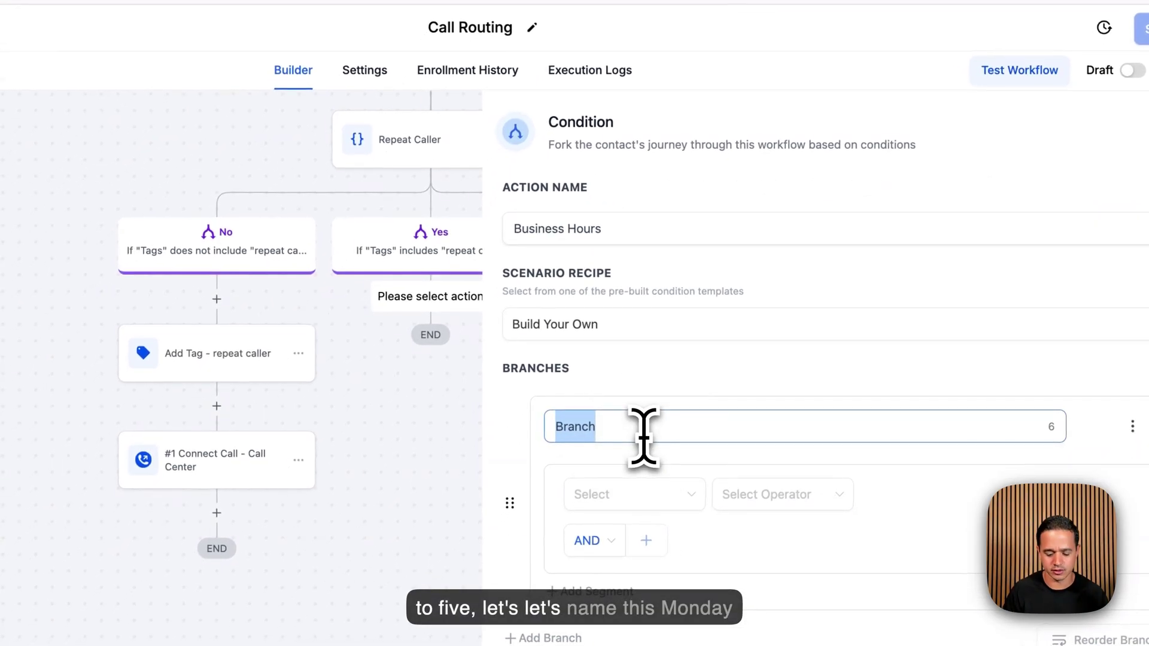
pyautogui.write('n')
pyautogui.write('-Fri ')
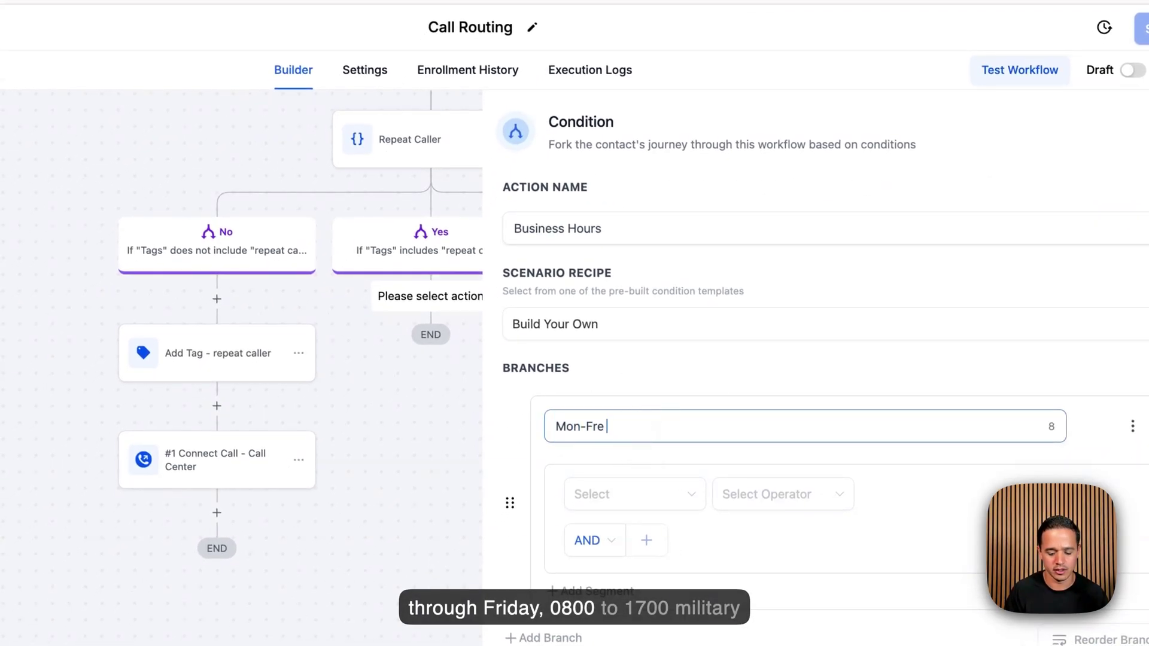
pyautogui.write('0800-1700')
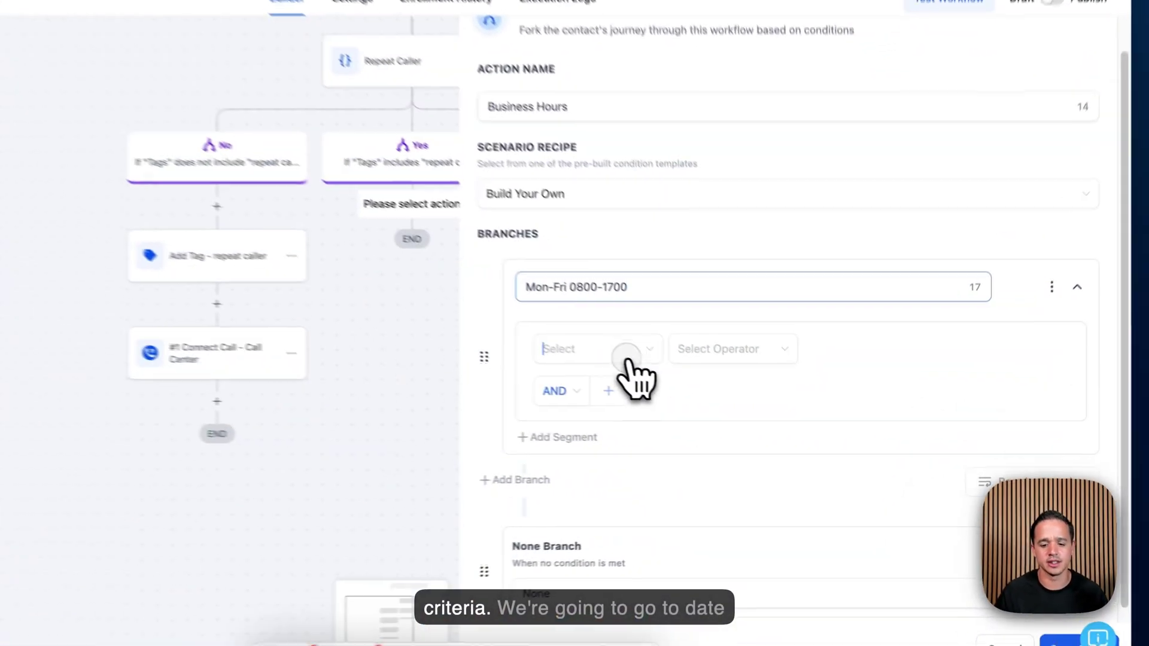
# Step: Make the branch require Current hour Is on or after 08:00 AM
pyautogui.click(673, 412)
pyautogui.click(578, 446)
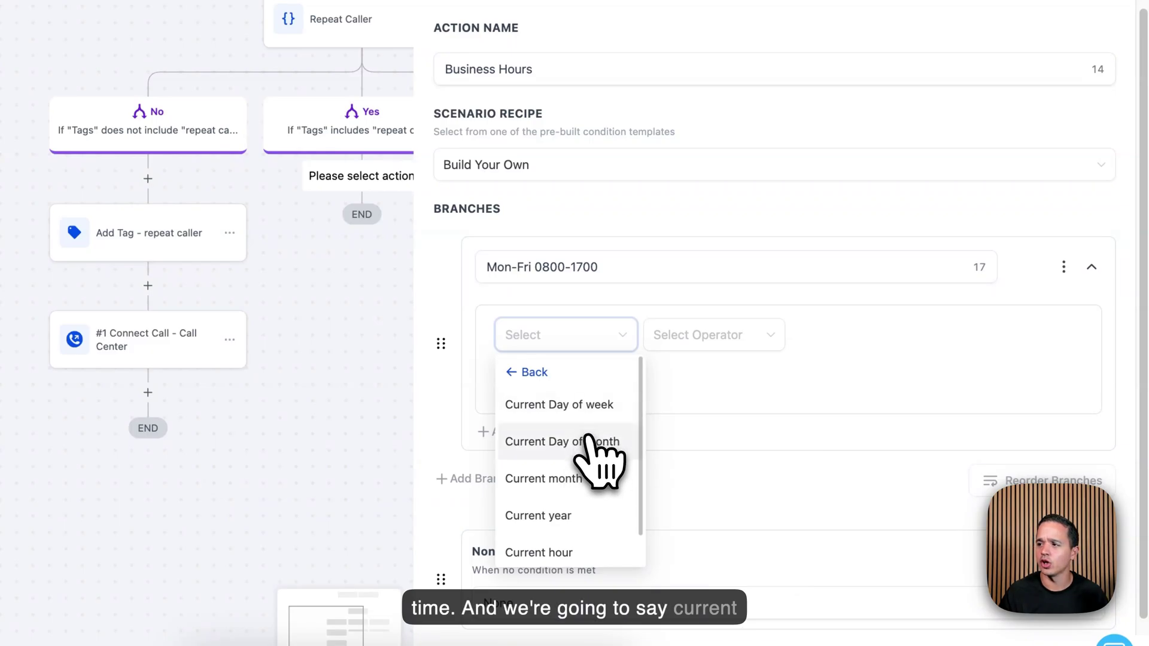
pyautogui.click(566, 549)
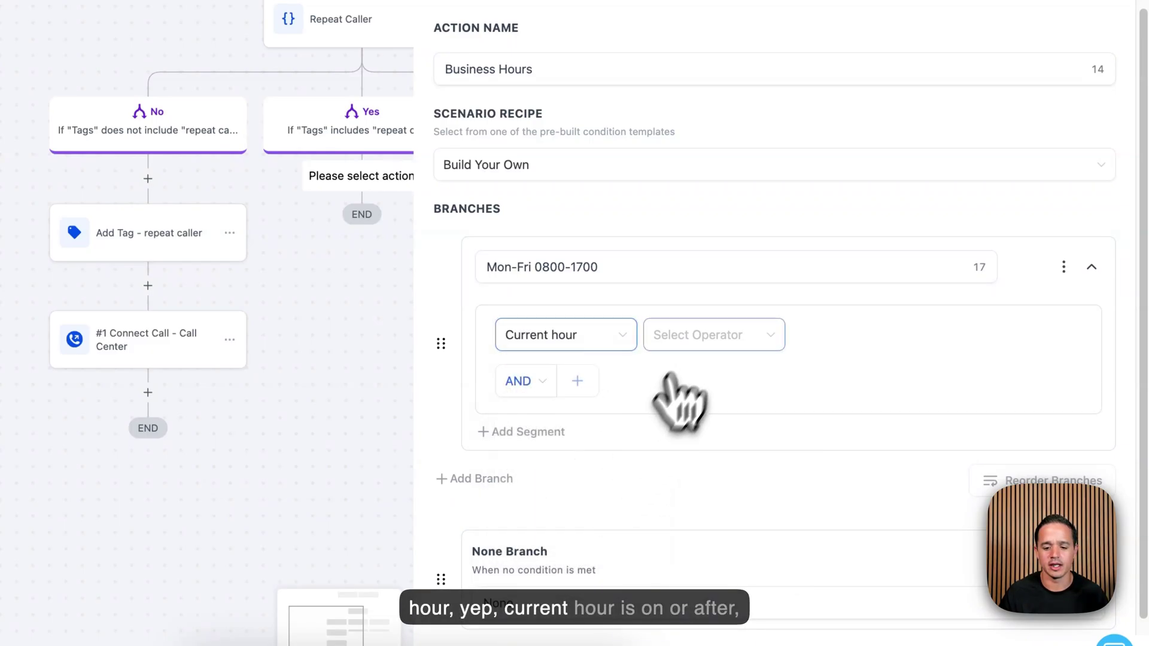
pyautogui.click(696, 345)
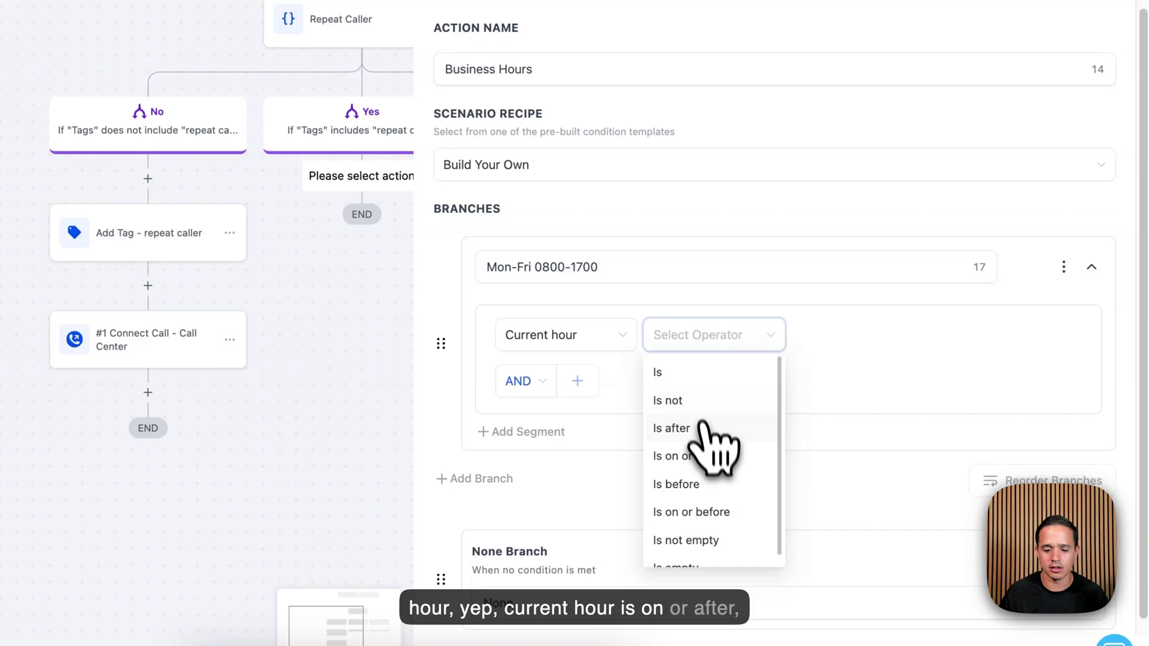
pyautogui.click(708, 455)
pyautogui.click(831, 338)
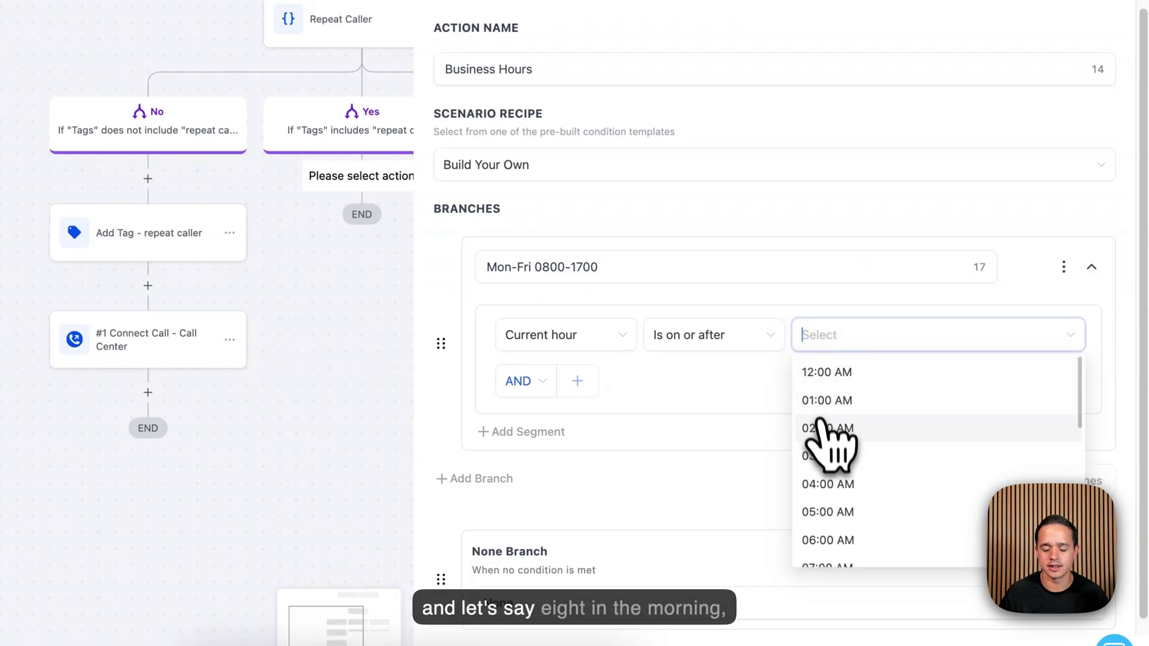
pyautogui.scroll(-3, 834, 475)
pyautogui.click(836, 521)
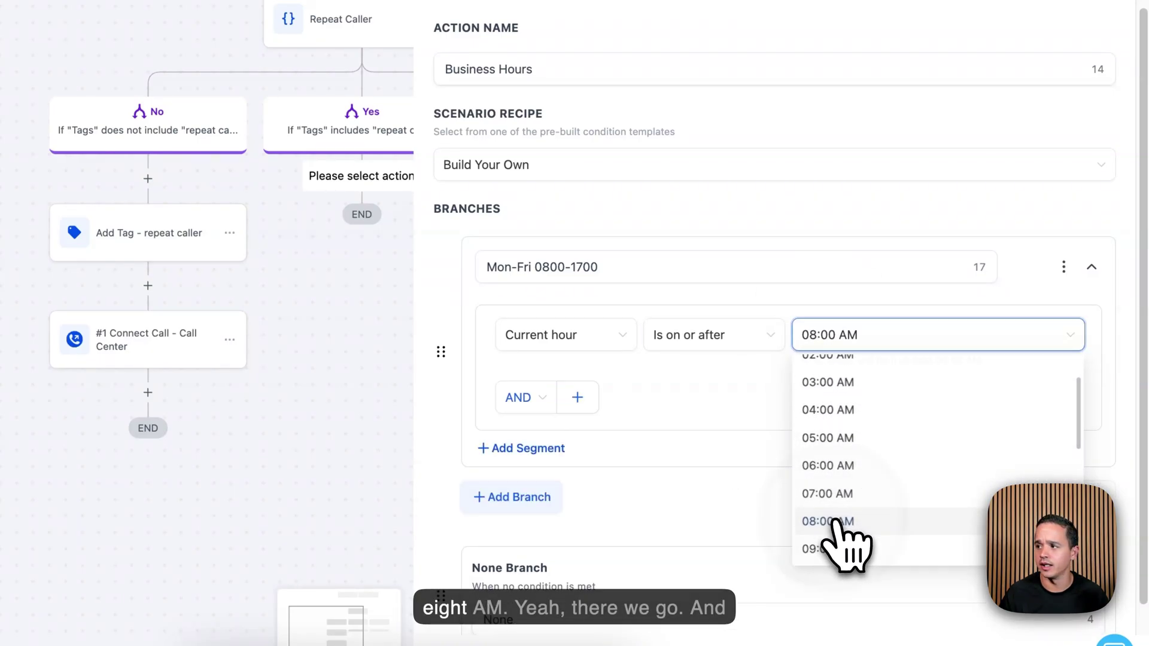
pyautogui.scroll(-1, 658, 353)
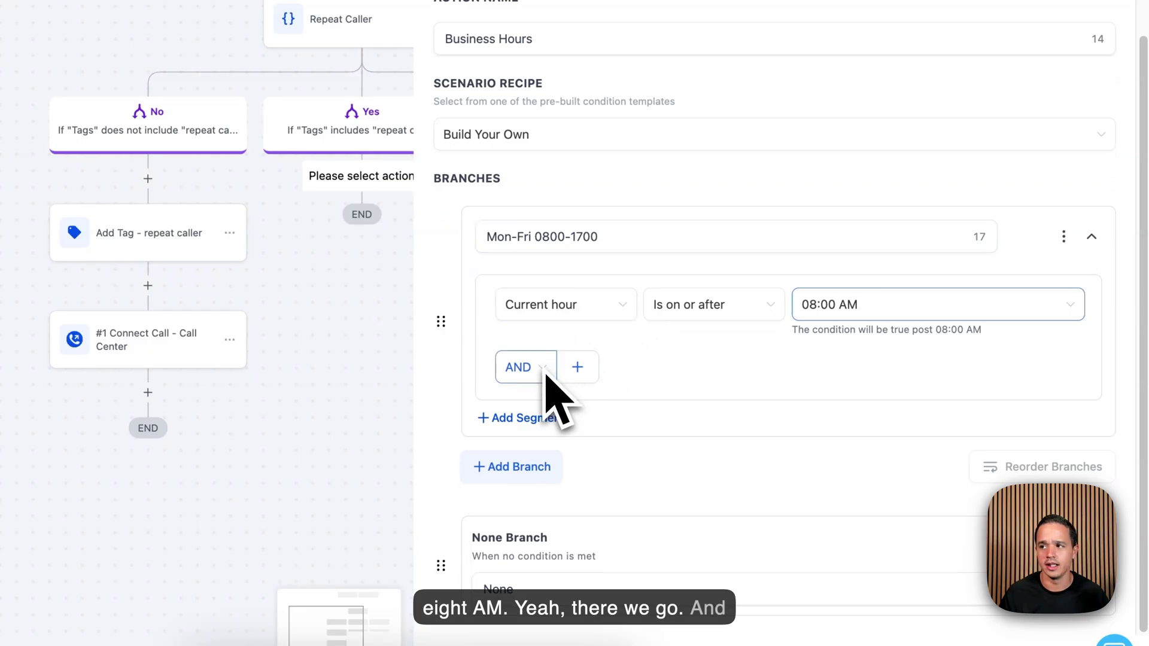
# Step: Add an AND condition: Current hour Is on or before 05:00 PM
pyautogui.click(577, 367)
pyautogui.scroll(-2, 658, 383)
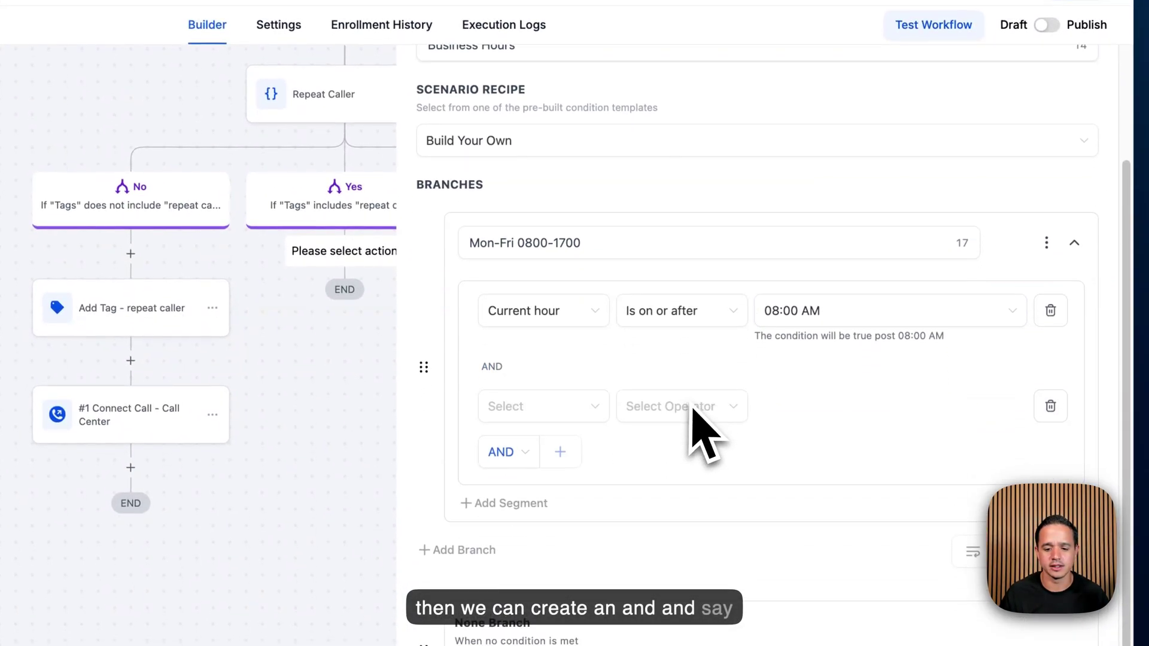
pyautogui.click(534, 406)
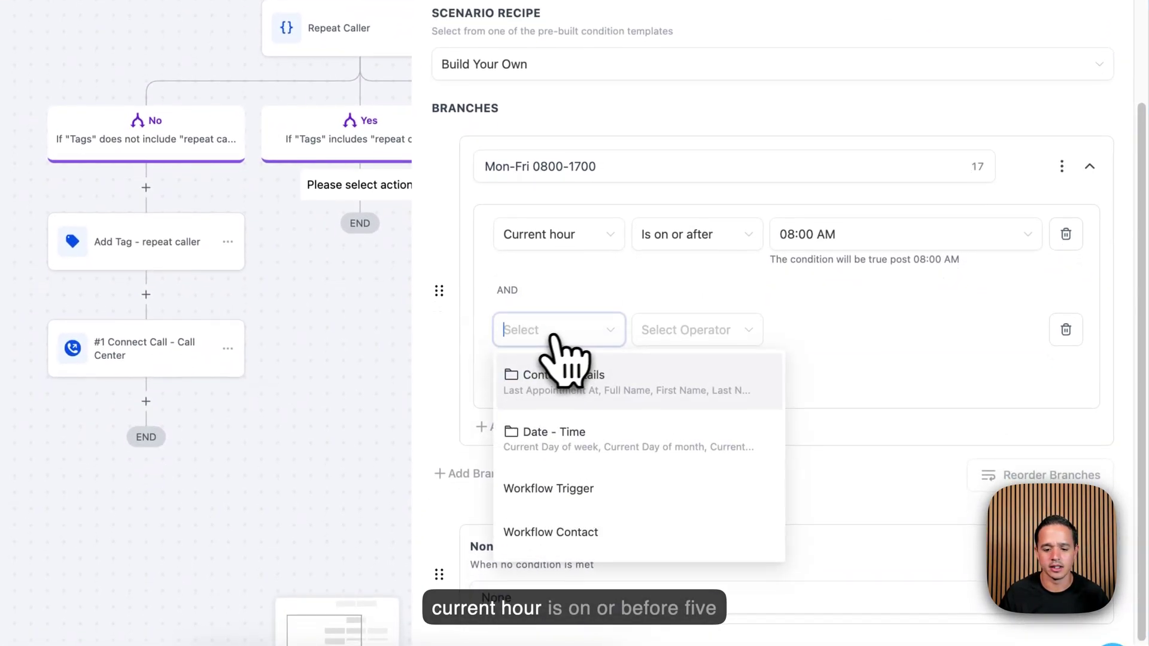
pyautogui.click(556, 434)
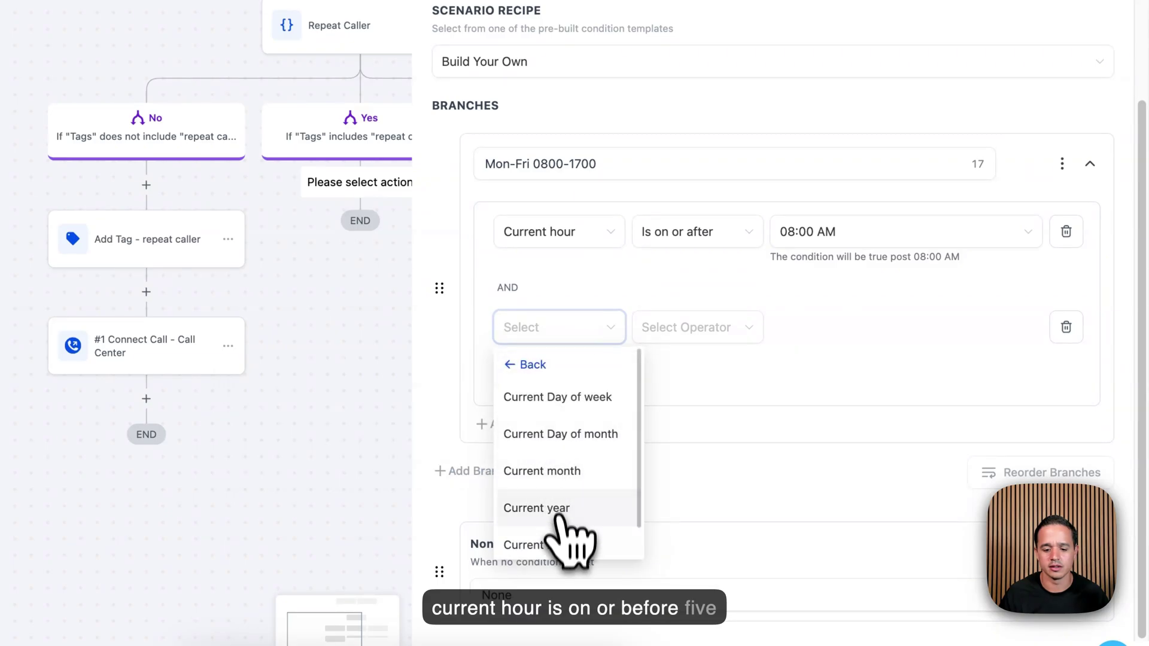
pyautogui.click(566, 543)
pyautogui.click(687, 332)
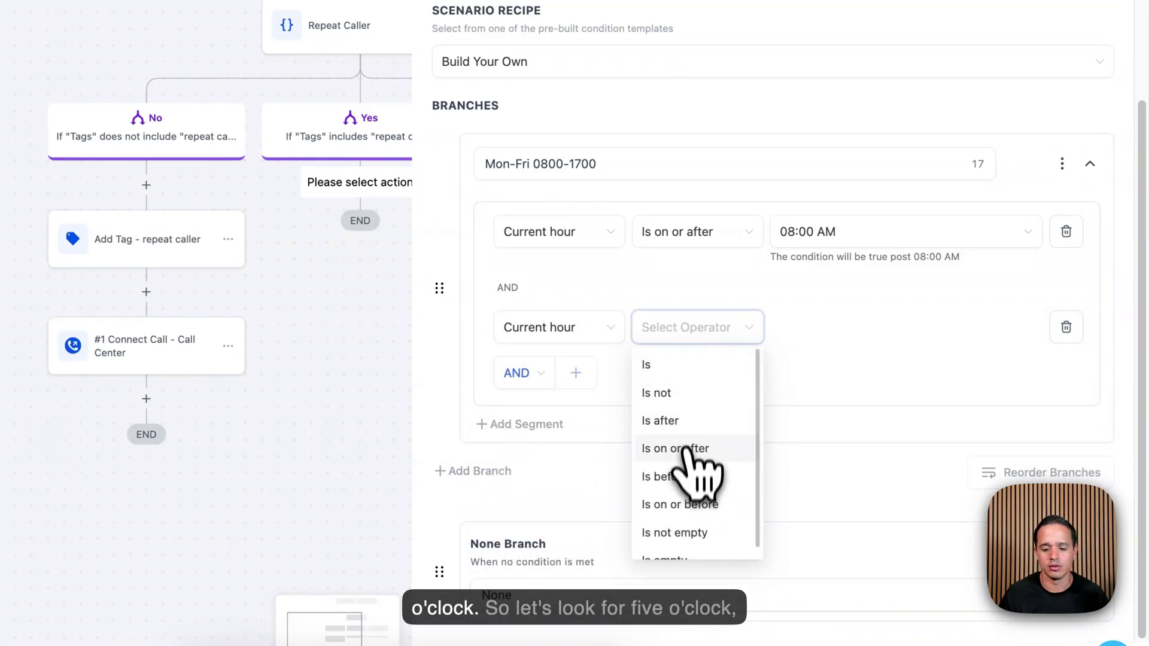
pyautogui.click(685, 504)
pyautogui.click(822, 323)
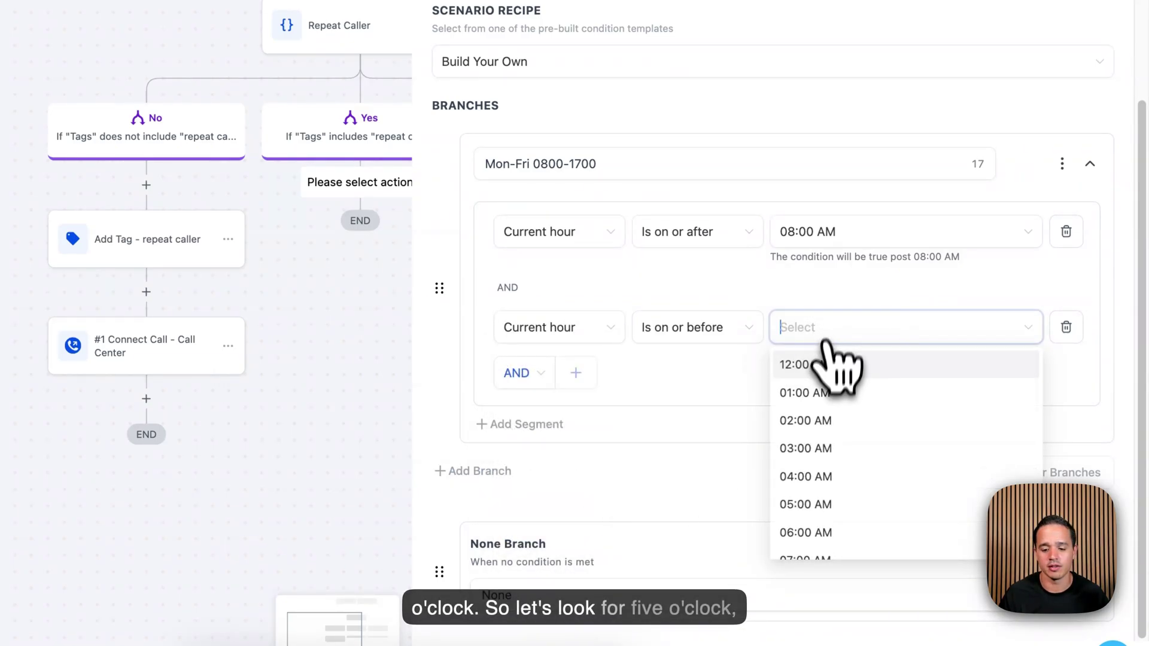
pyautogui.scroll(-3, 816, 484)
pyautogui.scroll(-5, 817, 485)
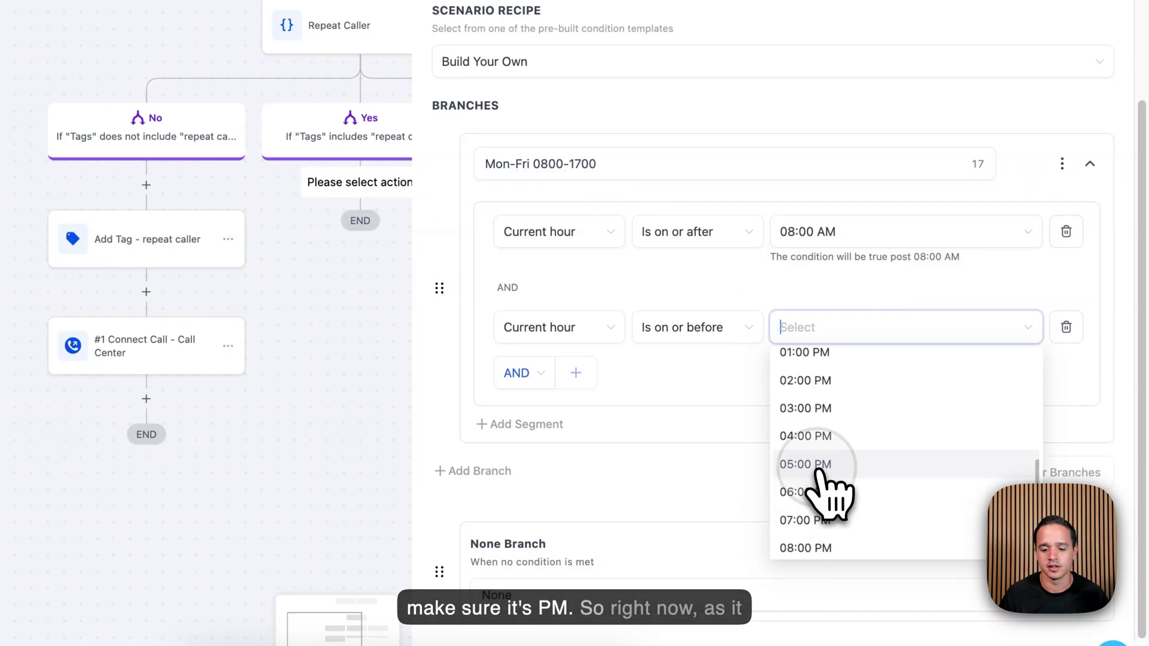
pyautogui.click(821, 464)
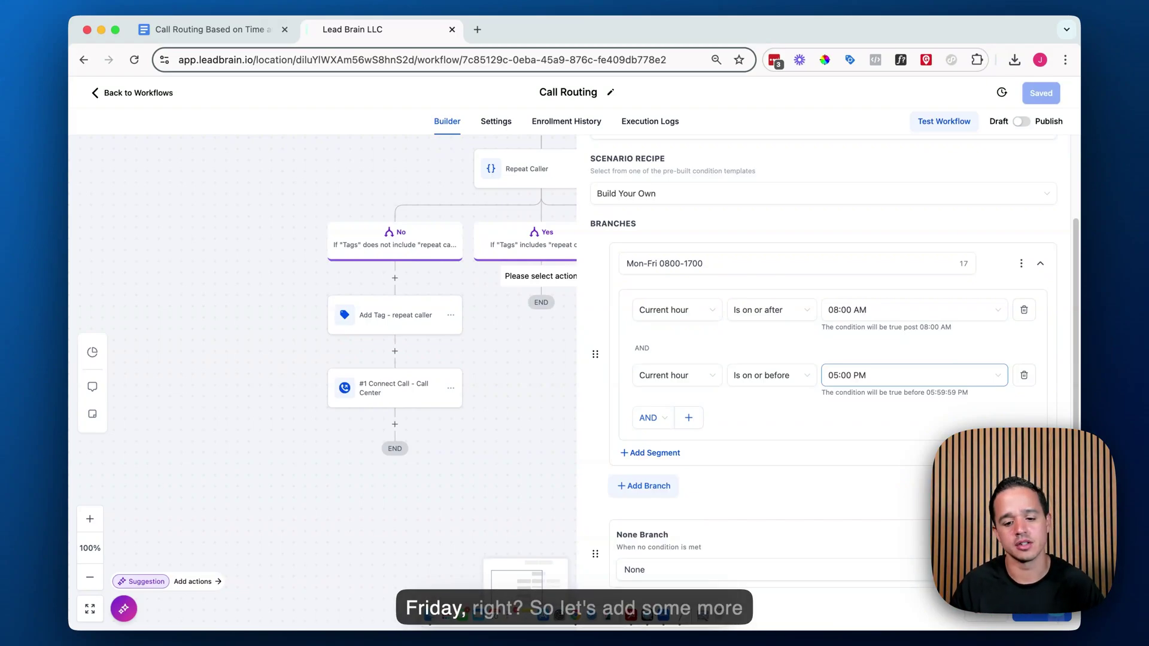
# Step: Add a condition: Current Day of week Is on or after Monday
pyautogui.click(688, 418)
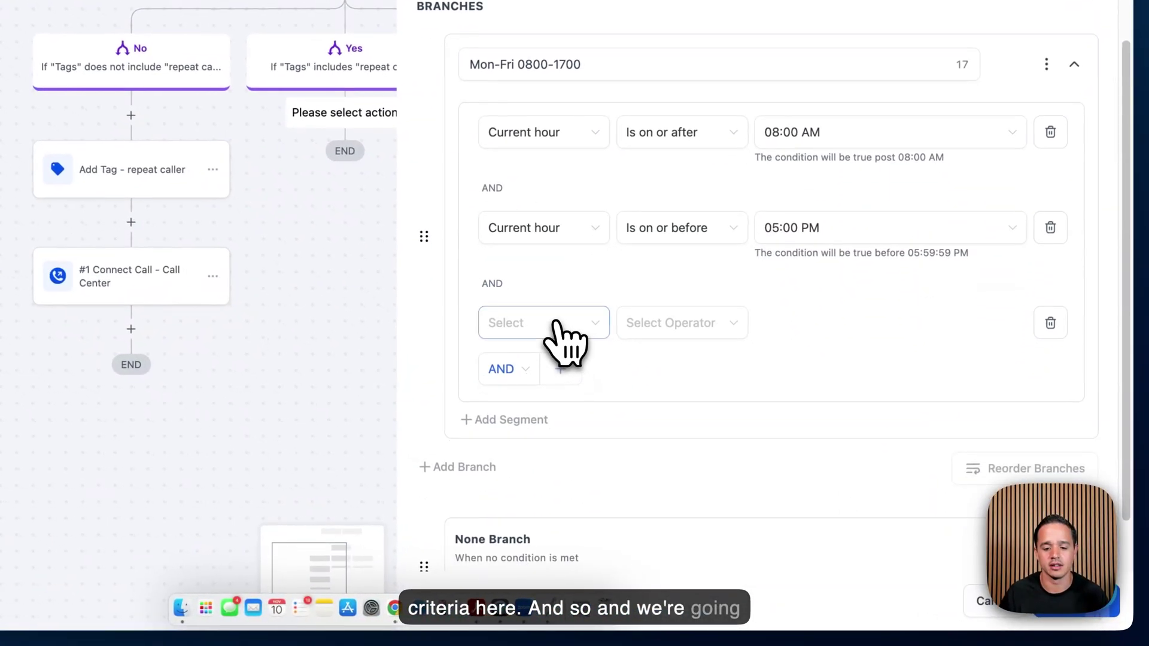
pyautogui.click(557, 326)
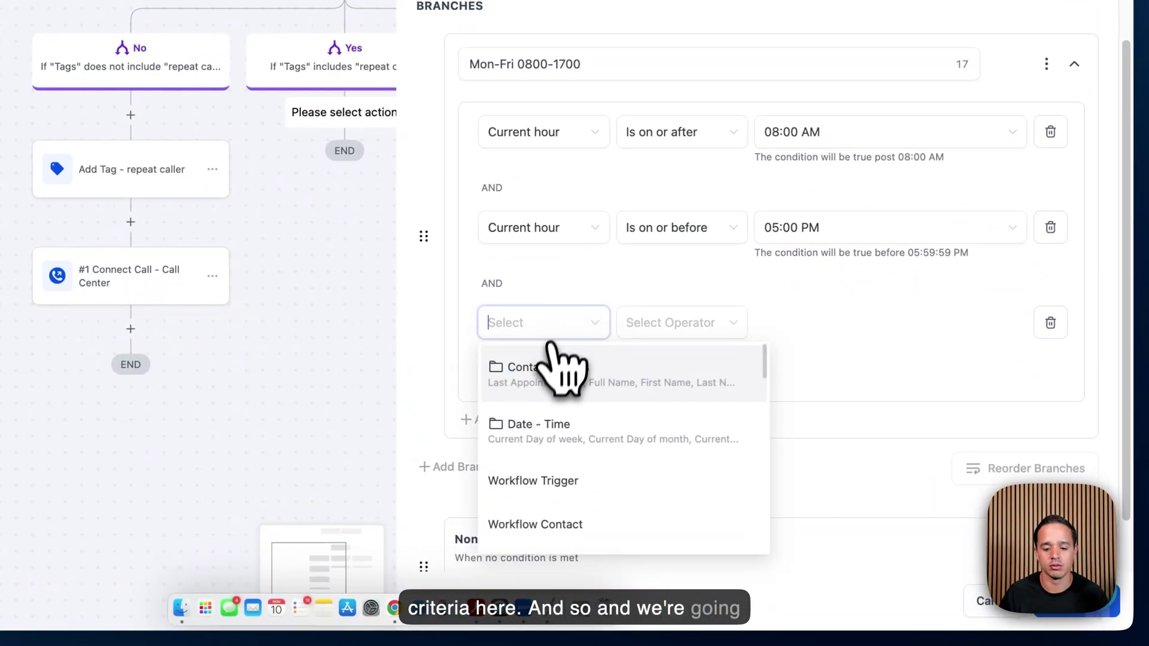
pyautogui.click(546, 436)
pyautogui.scroll(-1, 559, 473)
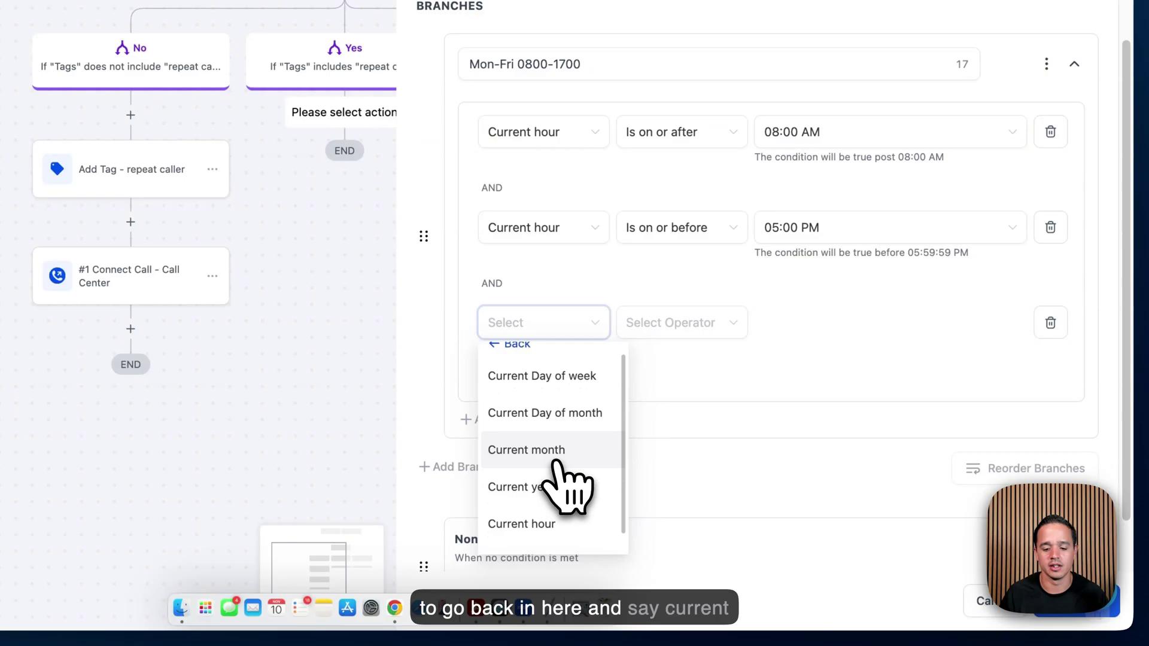
pyautogui.click(575, 376)
pyautogui.click(653, 326)
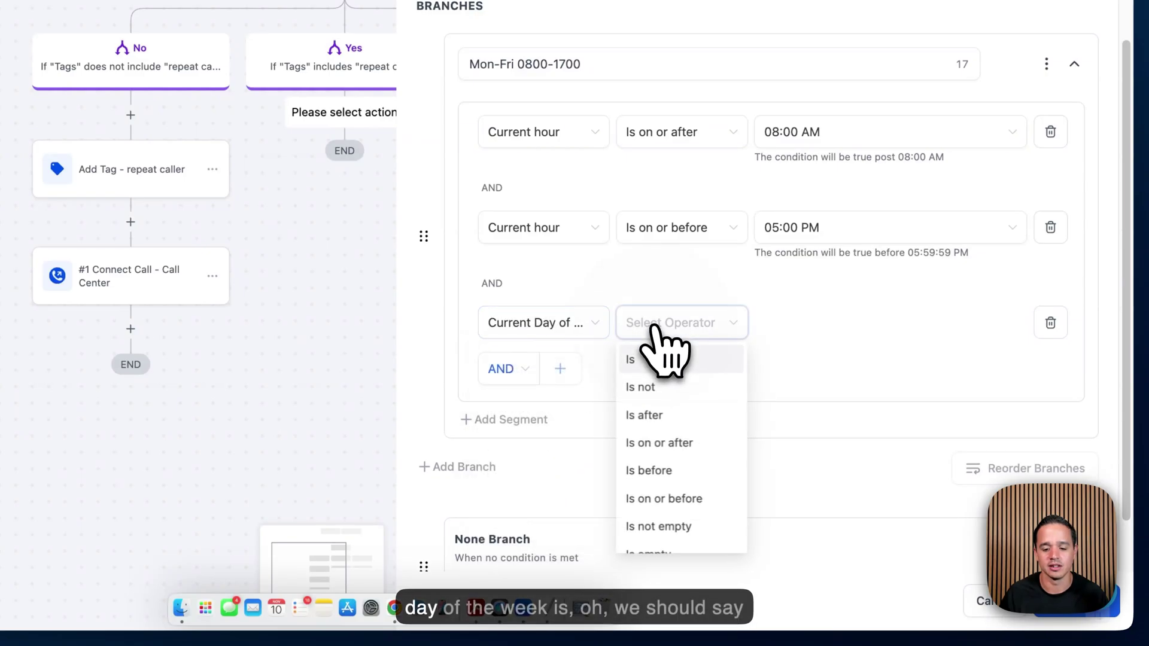
pyautogui.click(654, 362)
pyautogui.click(782, 328)
pyautogui.click(669, 323)
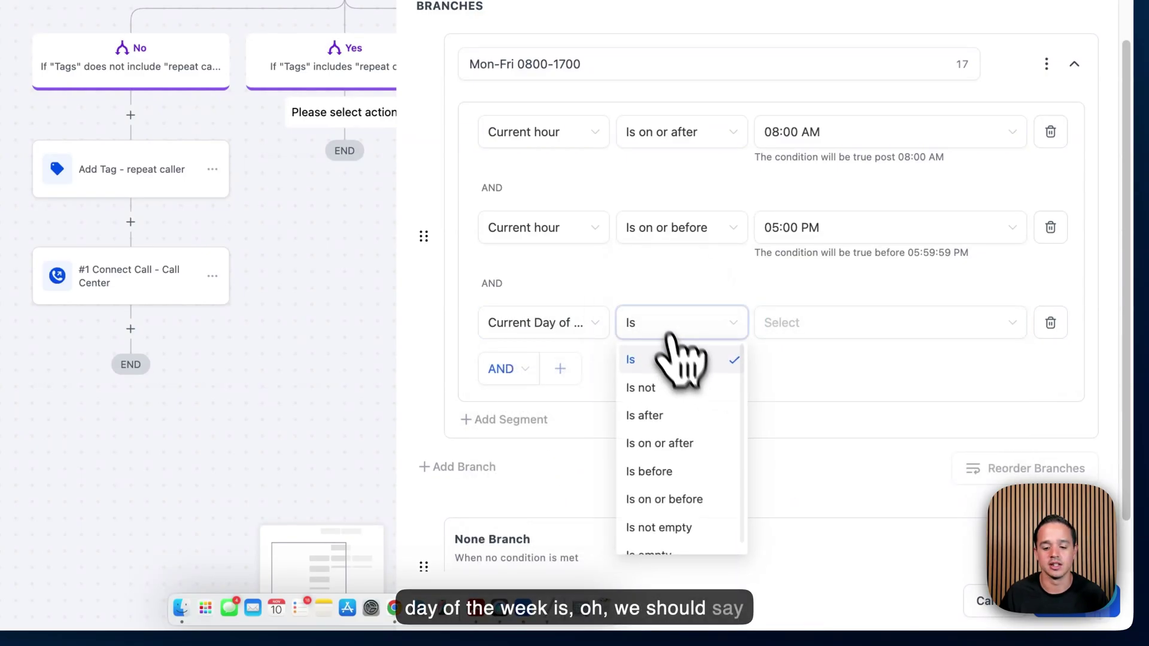
pyautogui.click(694, 444)
pyautogui.click(769, 326)
pyautogui.click(772, 384)
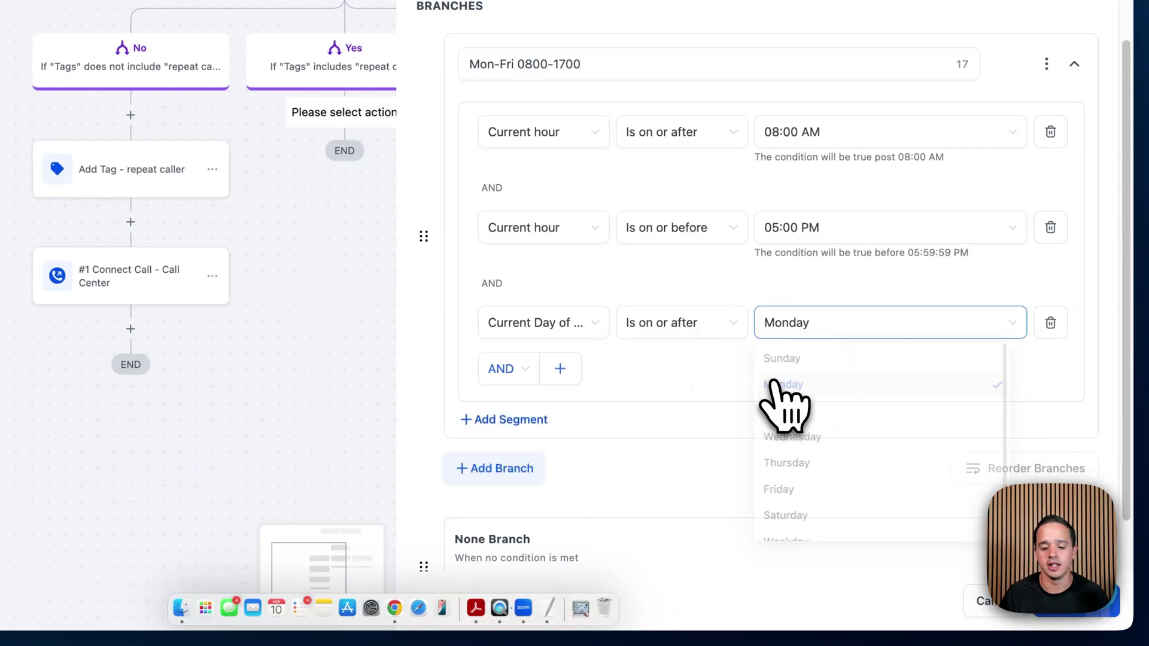
pyautogui.scroll(-2, 579, 313)
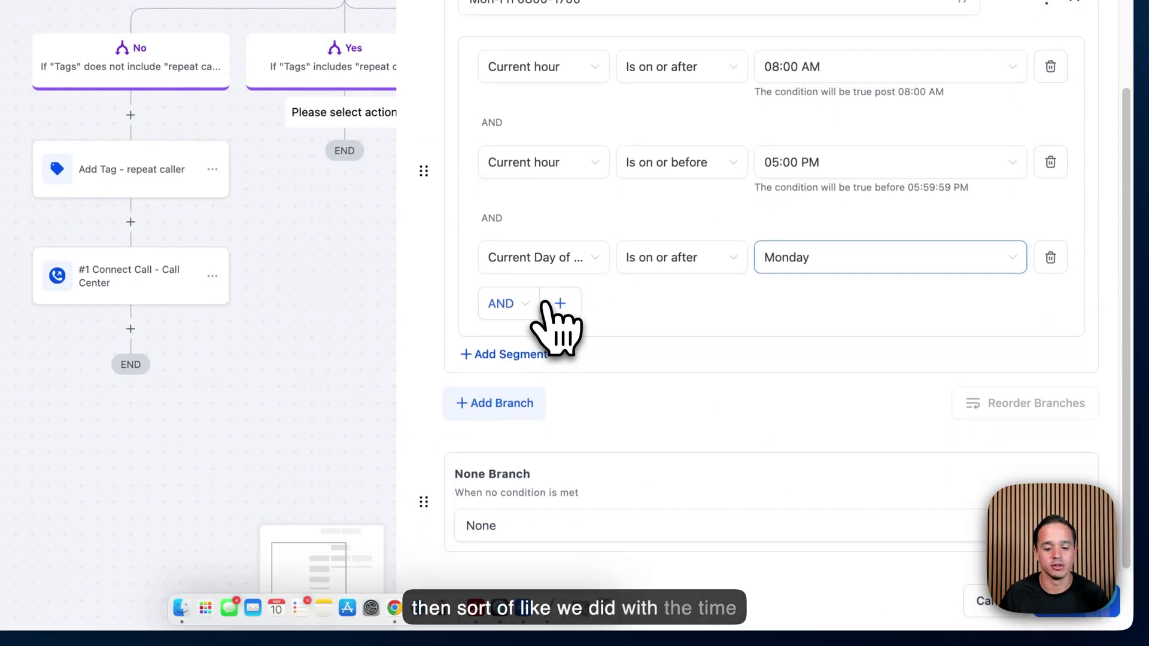
# Step: Add another AND condition: Current Day of week Is on or before Friday
pyautogui.click(557, 303)
pyautogui.scroll(-2, 557, 287)
pyautogui.click(542, 258)
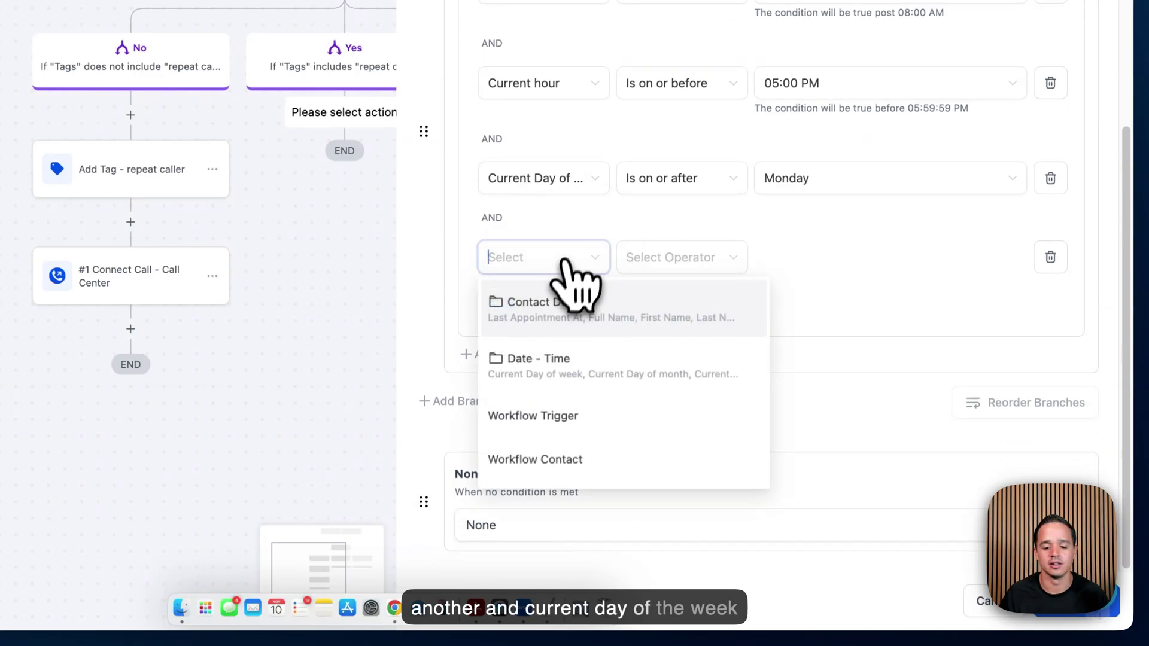
pyautogui.click(546, 359)
pyautogui.click(549, 359)
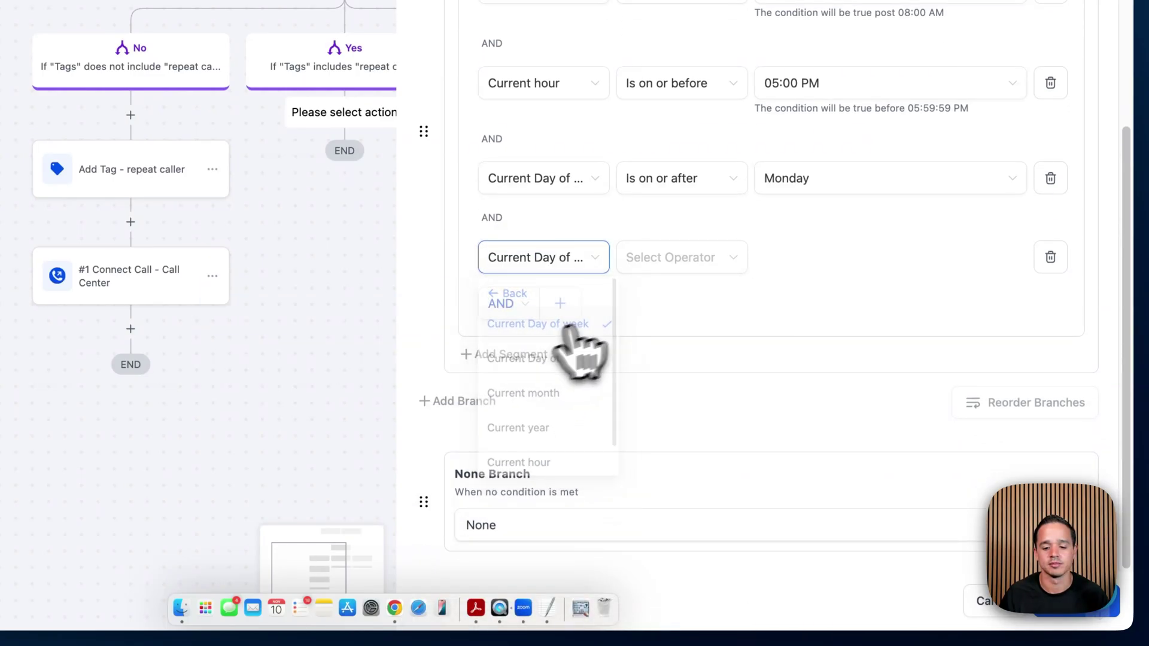
pyautogui.click(682, 257)
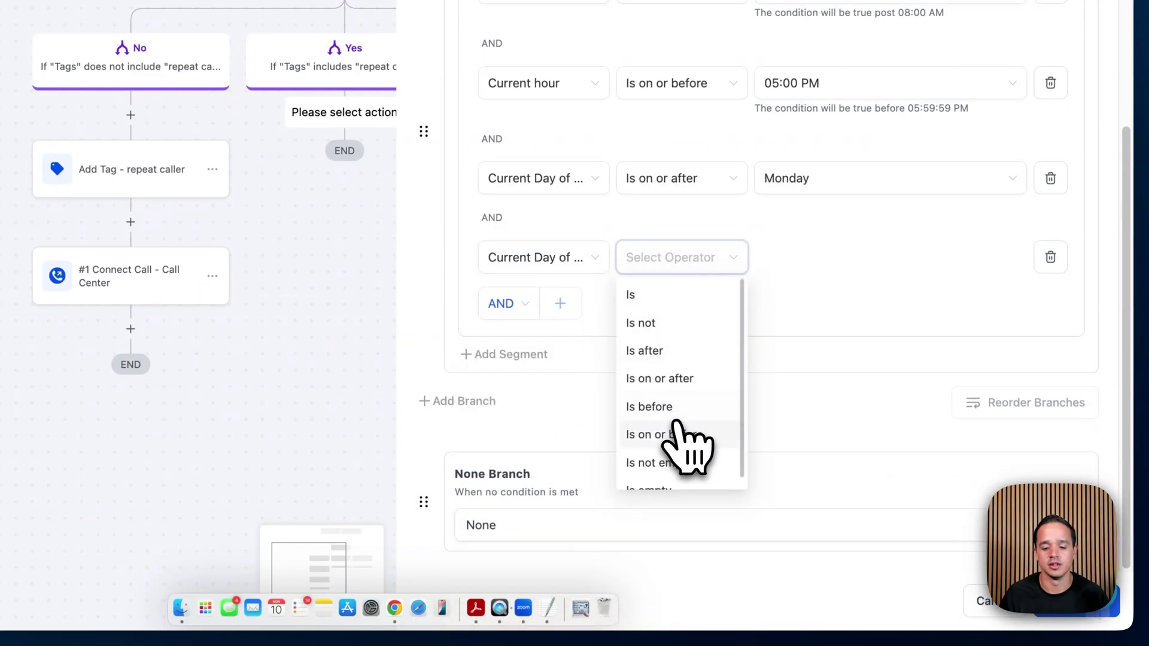
pyautogui.click(718, 436)
pyautogui.click(783, 257)
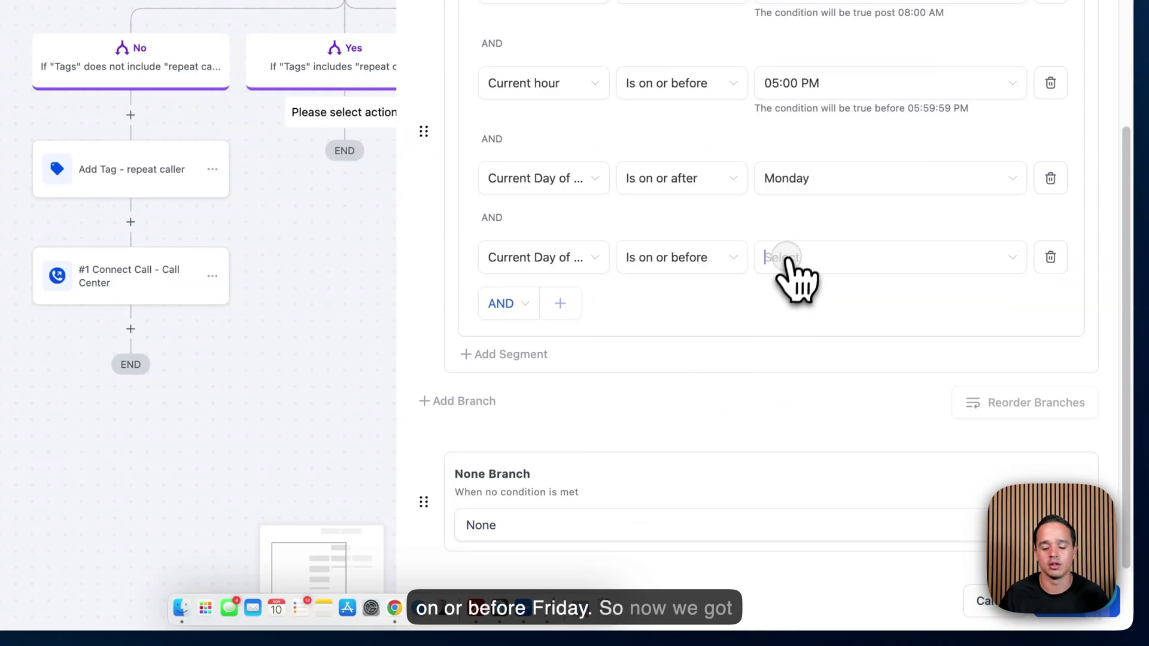
pyautogui.click(797, 435)
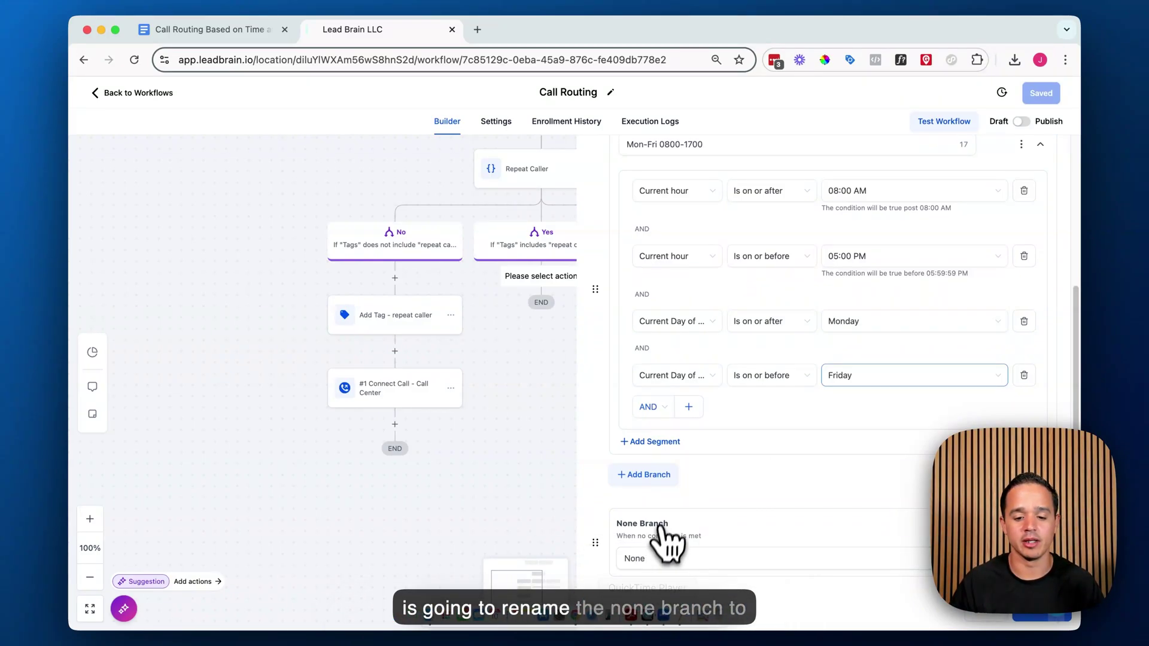
# Step: Name the None branch Everything Else and save the Business Hours action
pyautogui.doubleClick(660, 556)
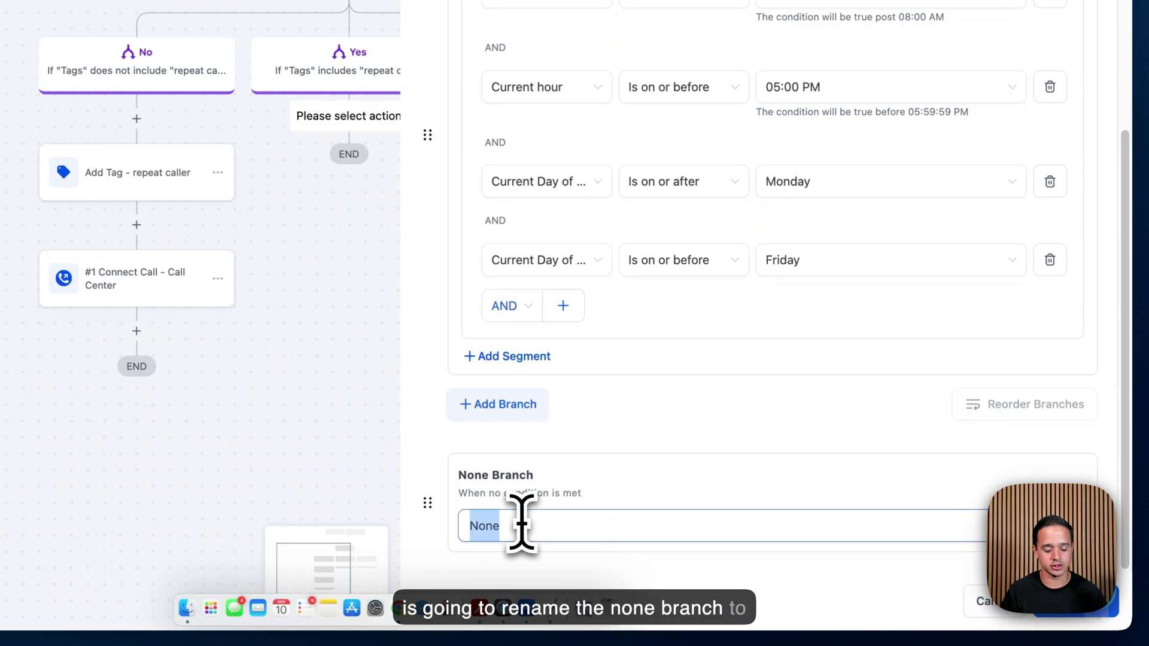
pyautogui.write('Everything Els')
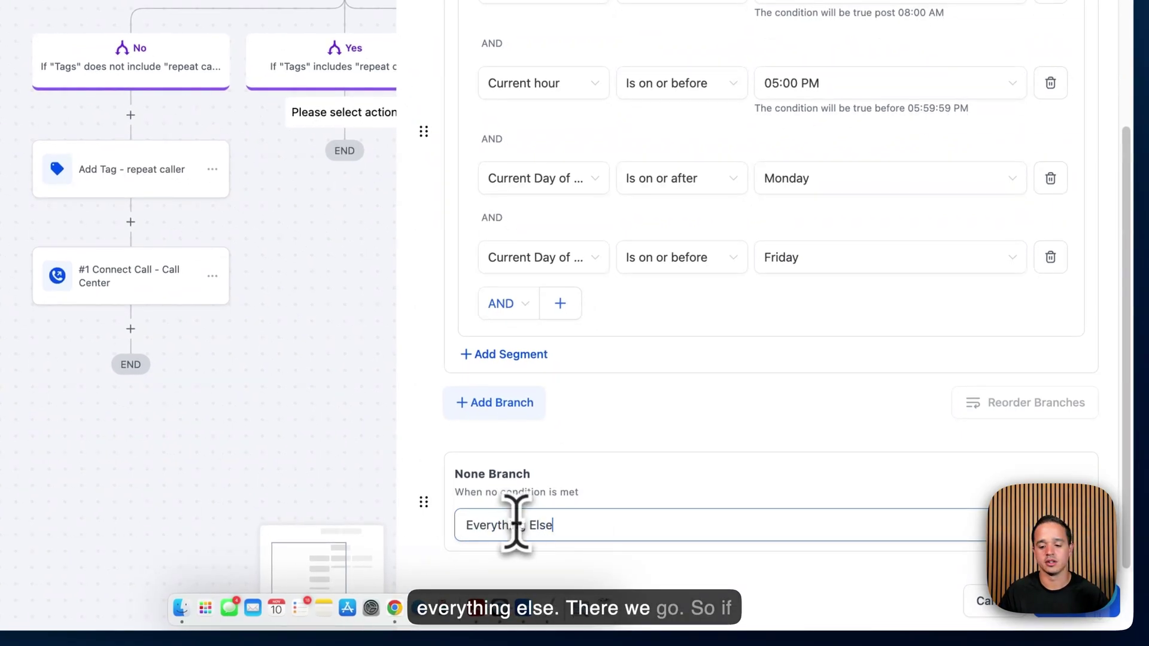
pyautogui.click(1075, 617)
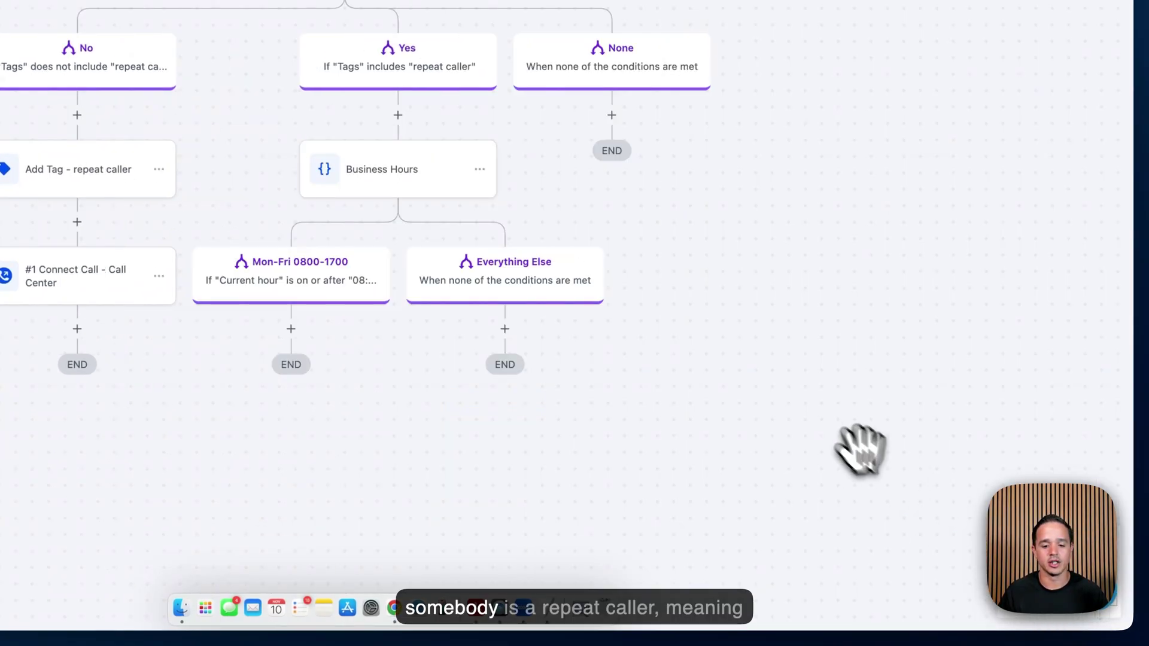
pyautogui.moveTo(860, 449); pyautogui.dragTo(846, 358)
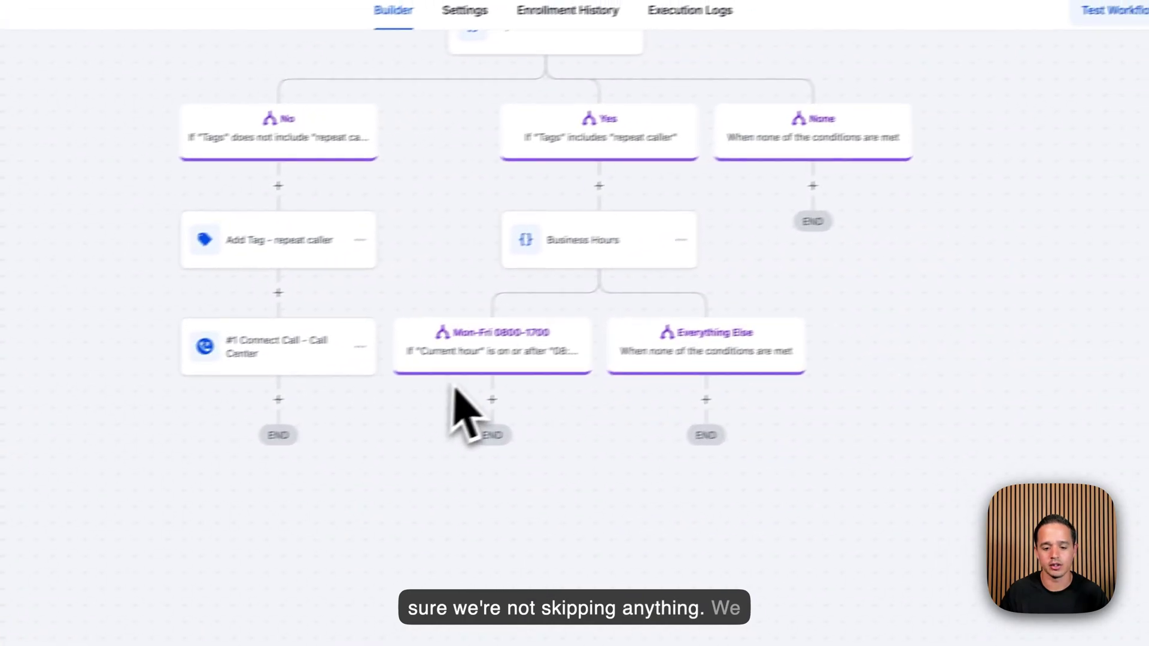
# Step: Under Mon-Fri 0800-1700, add a Connect To Call step 'Connect Call - Business Partner' dialing a custom number
pyautogui.click(448, 408)
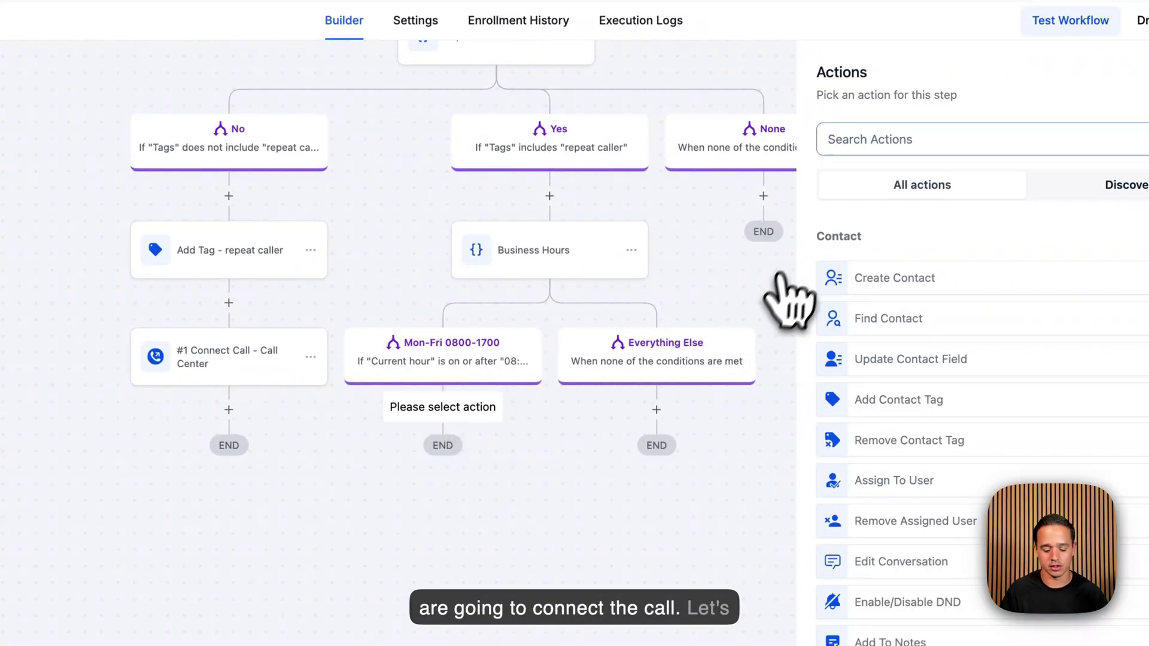
pyautogui.write('conn')
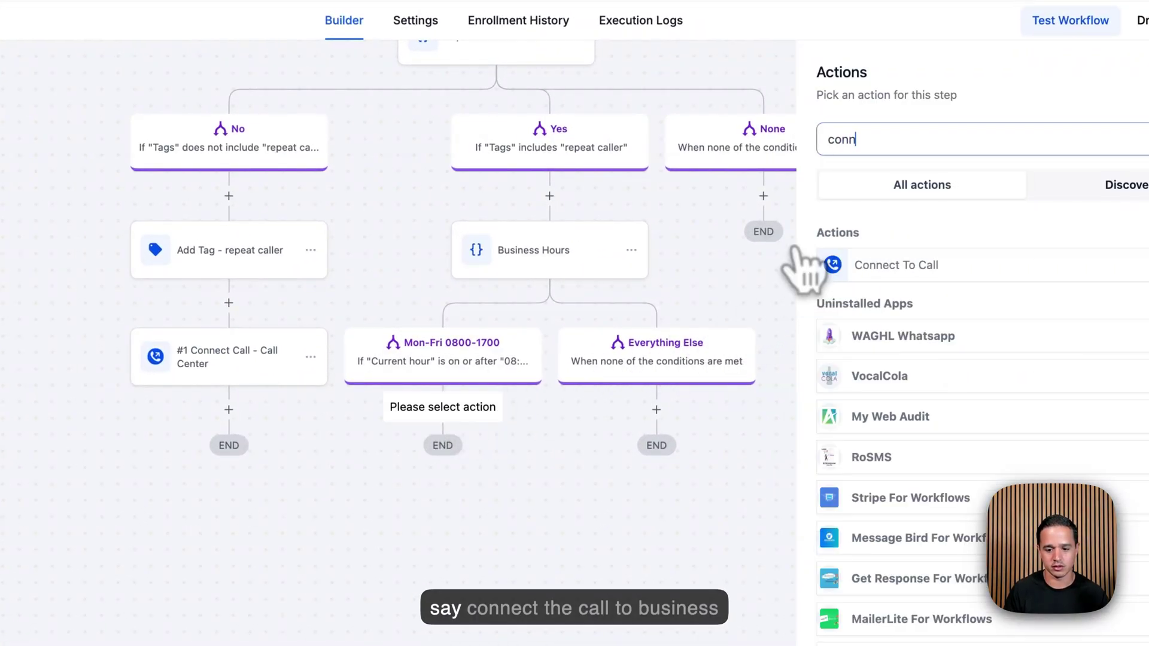
pyautogui.write('ect')
pyautogui.click(896, 266)
pyautogui.click(927, 193)
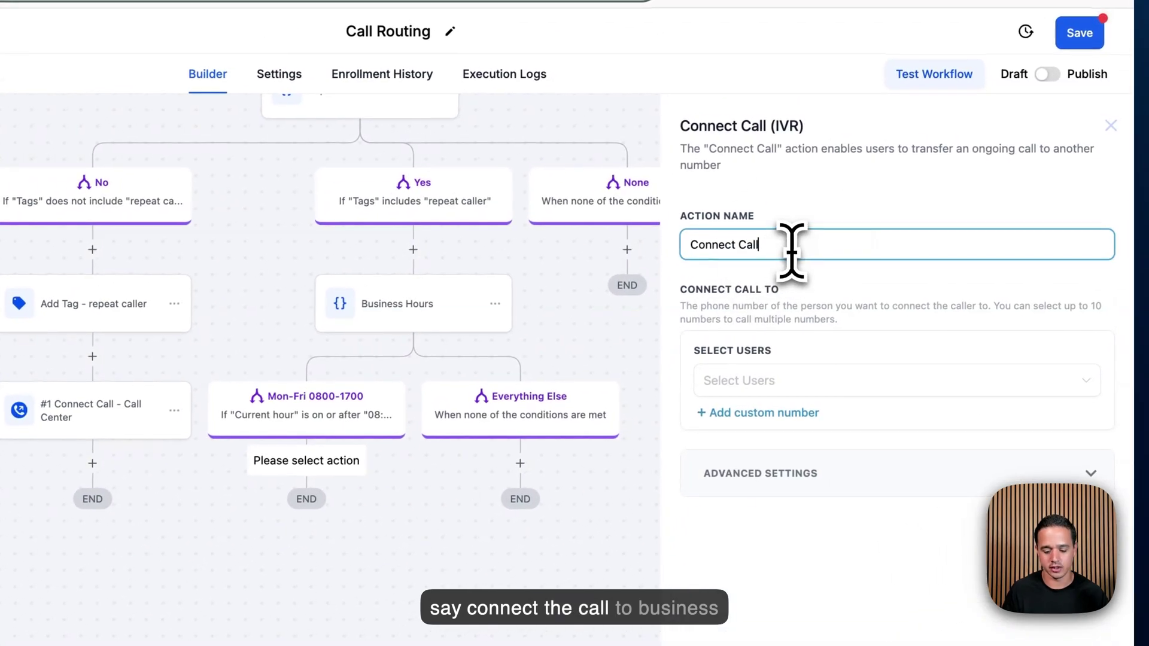
pyautogui.write('- Busine')
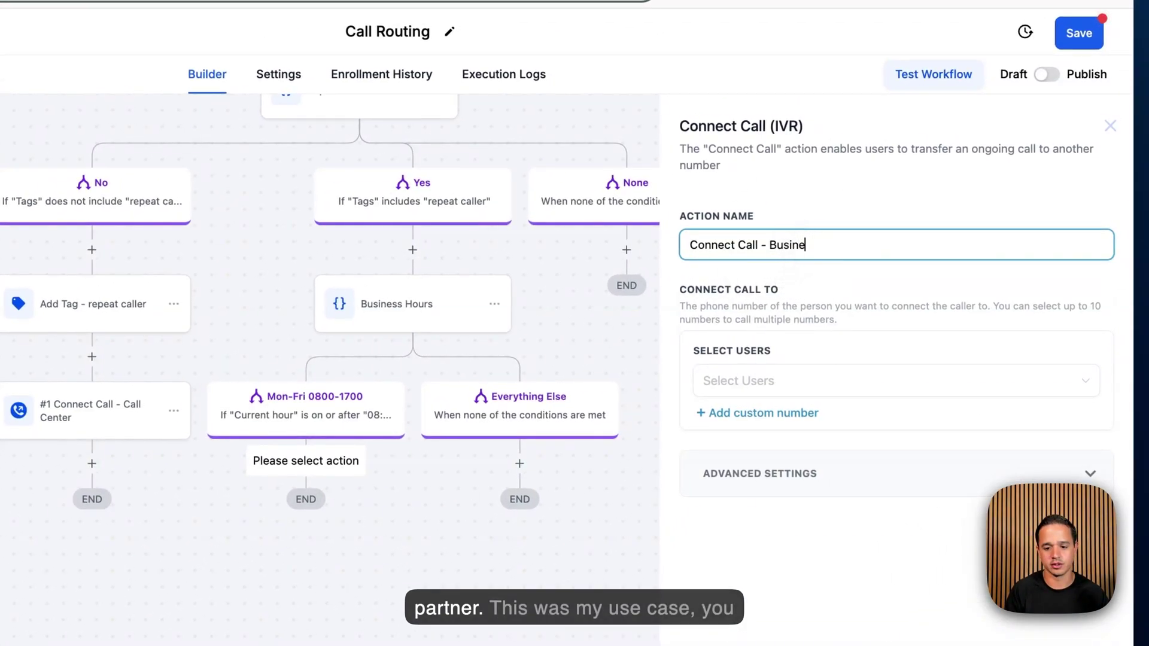
pyautogui.write('ss Pat')
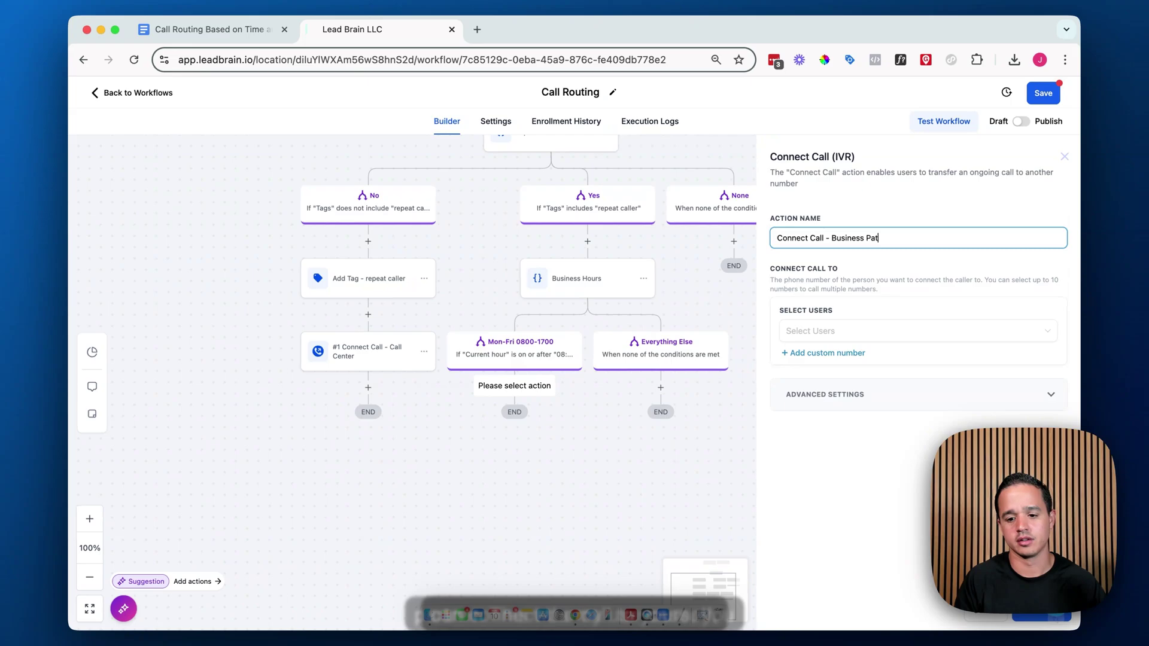
pyautogui.press('BackSpace')
pyautogui.write('rtner')
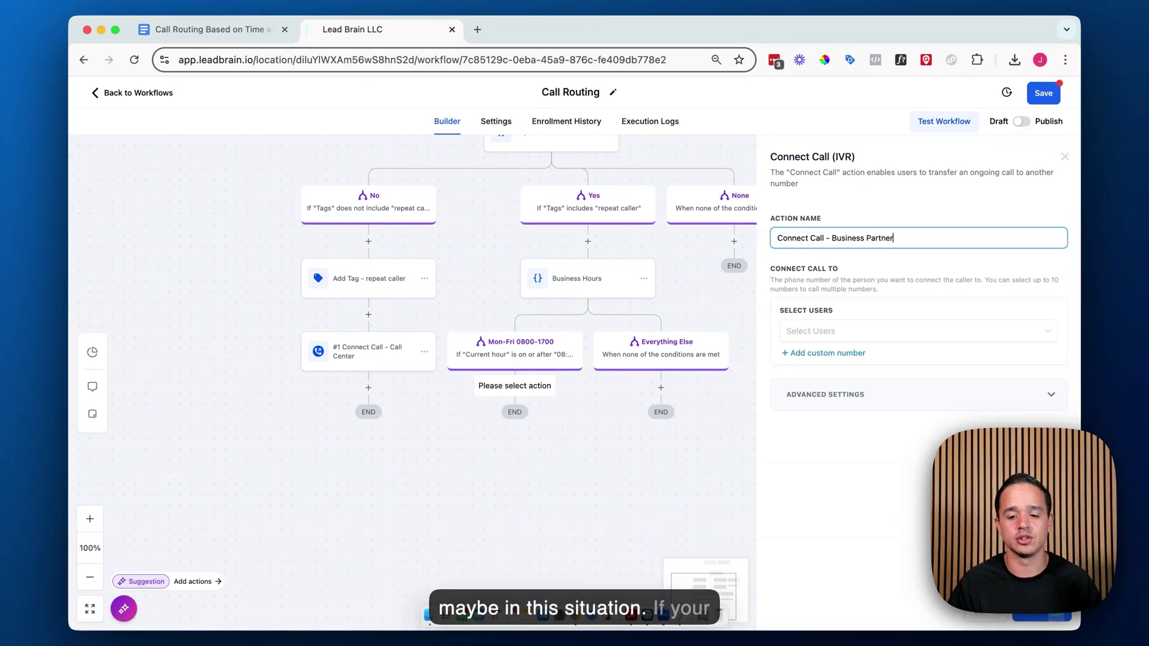
pyautogui.click(806, 356)
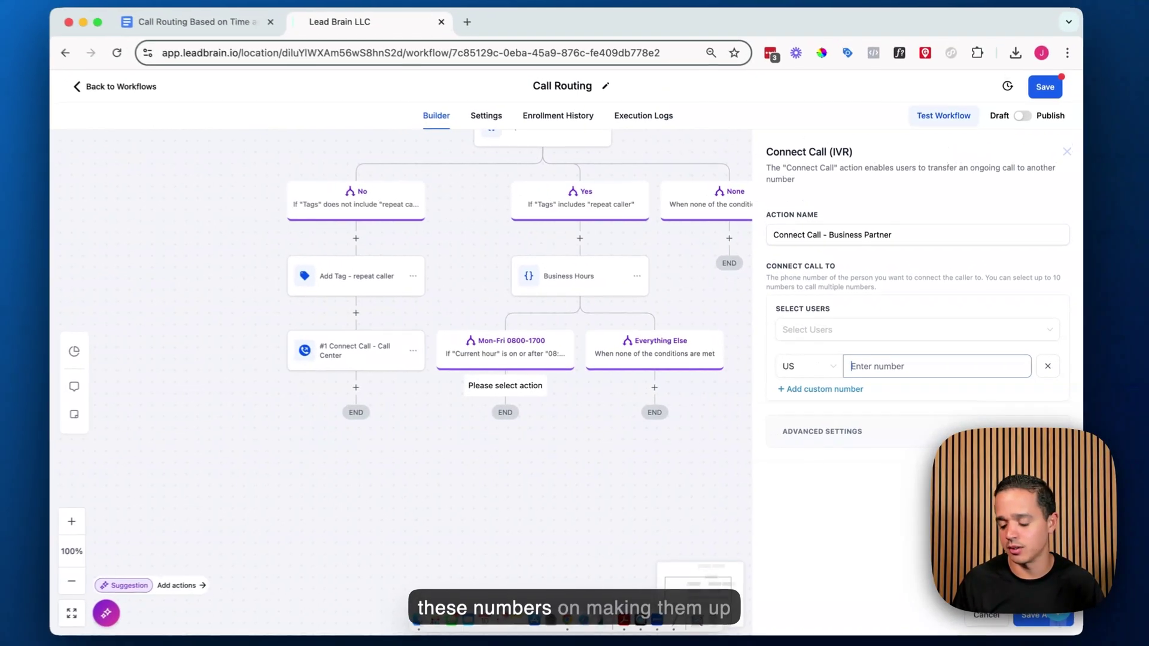
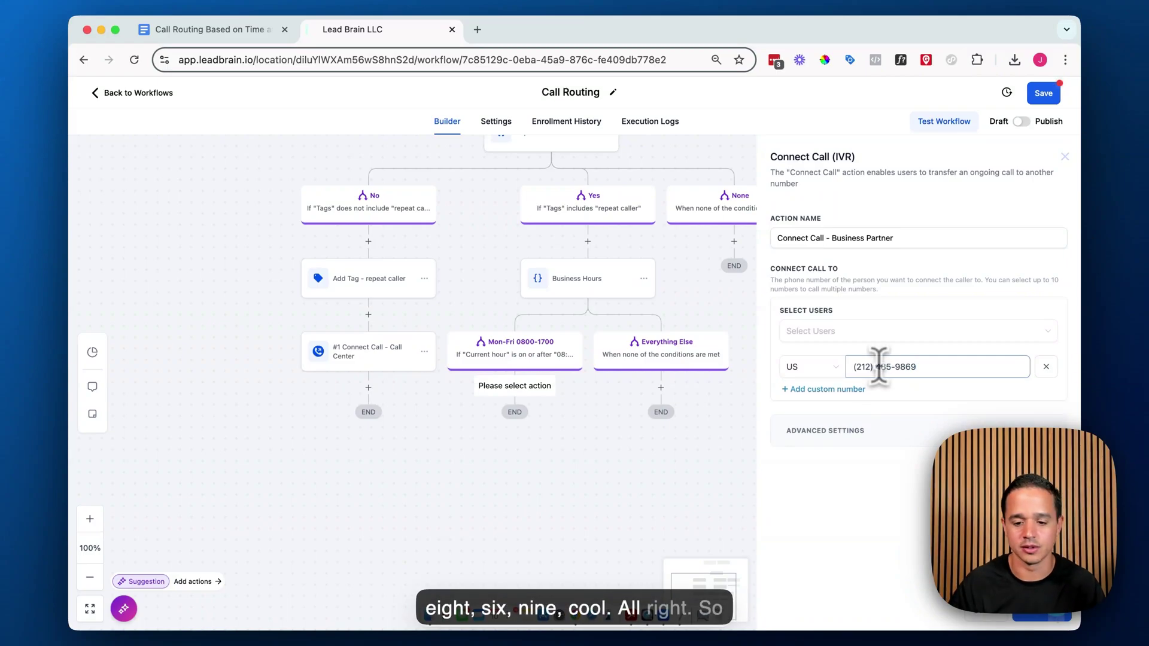
pyautogui.click(1042, 616)
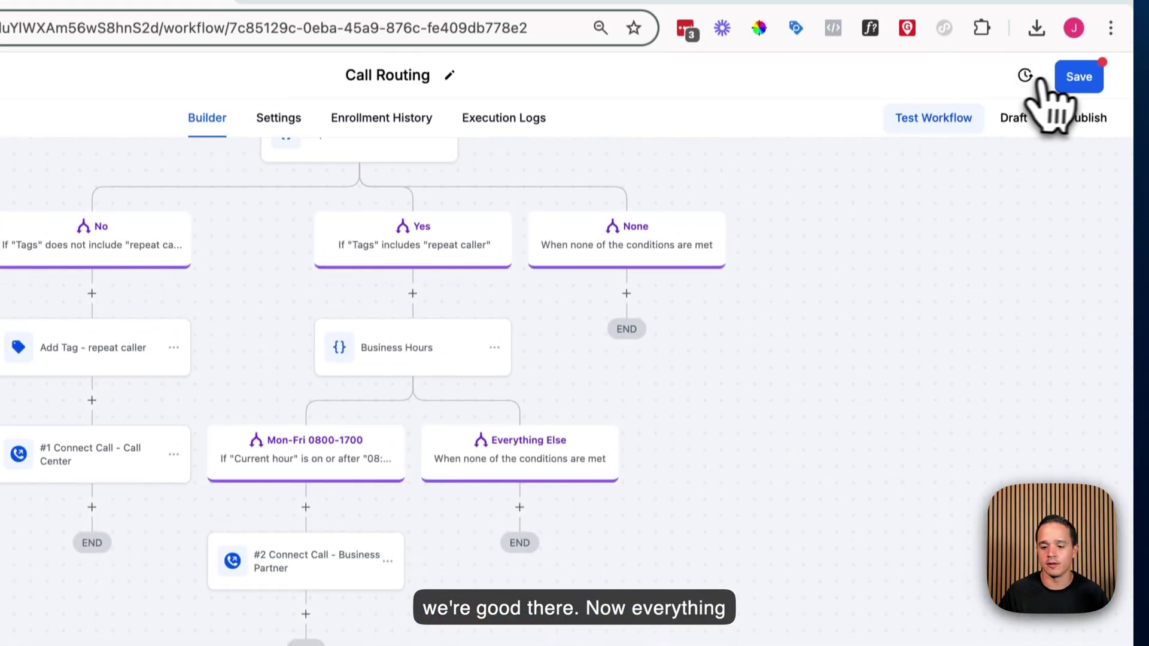
# Step: Save, then add a 'Connect Call - Personal Line' call step with a custom number under Everything Else
pyautogui.click(1075, 81)
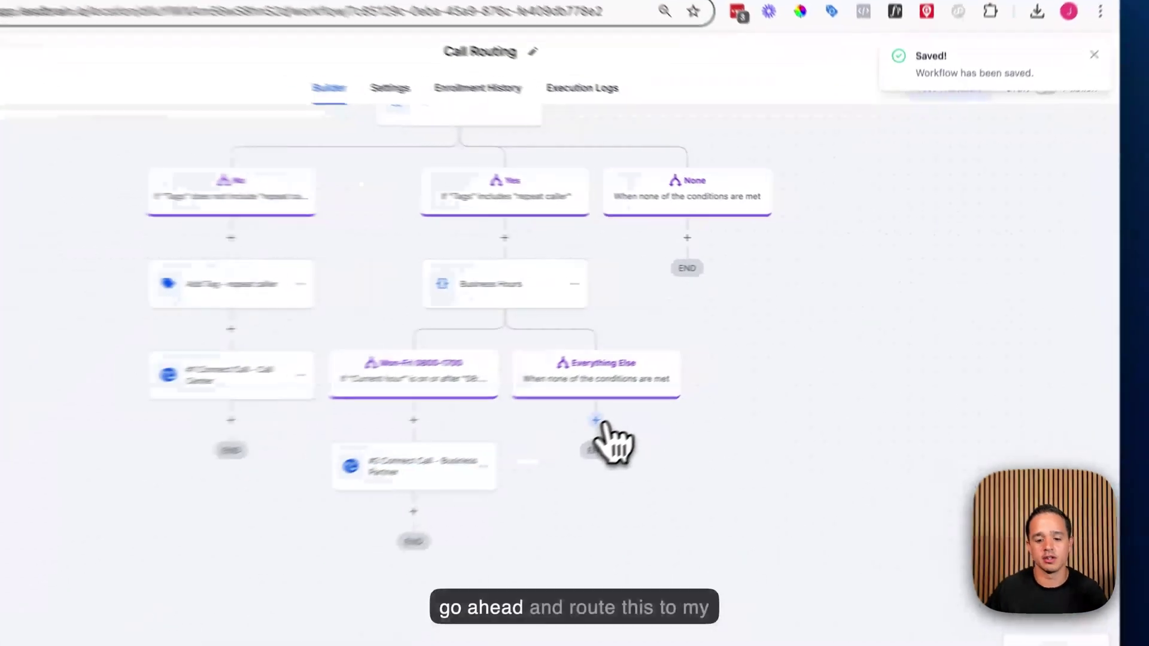
pyautogui.click(597, 421)
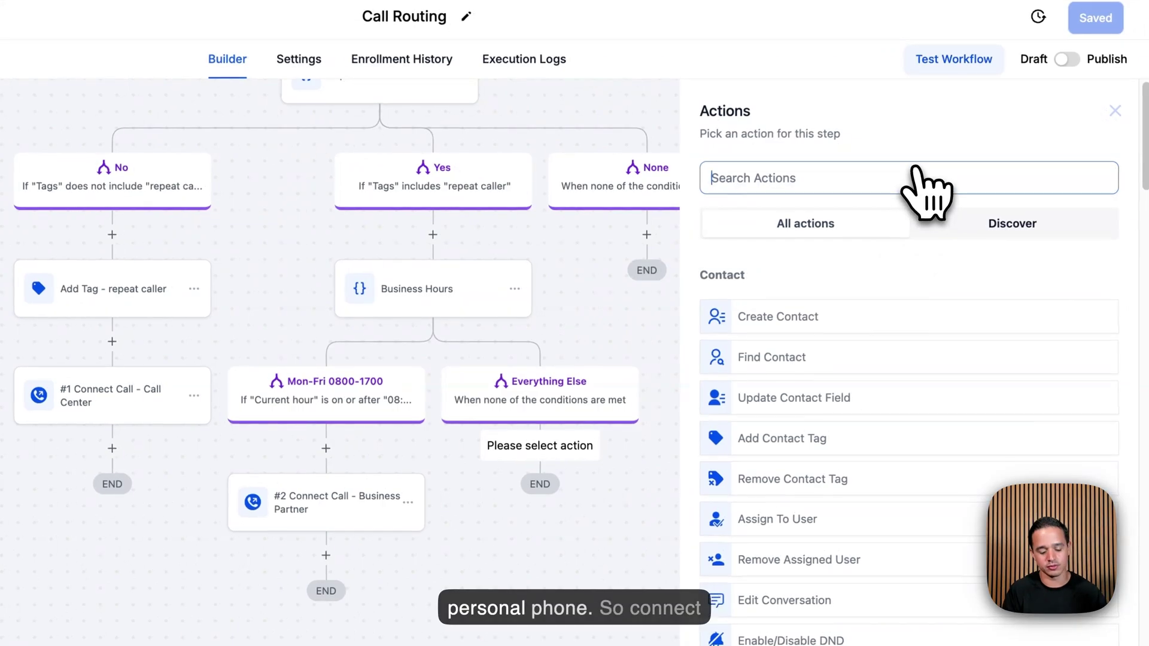
pyautogui.write('connec')
pyautogui.write('t')
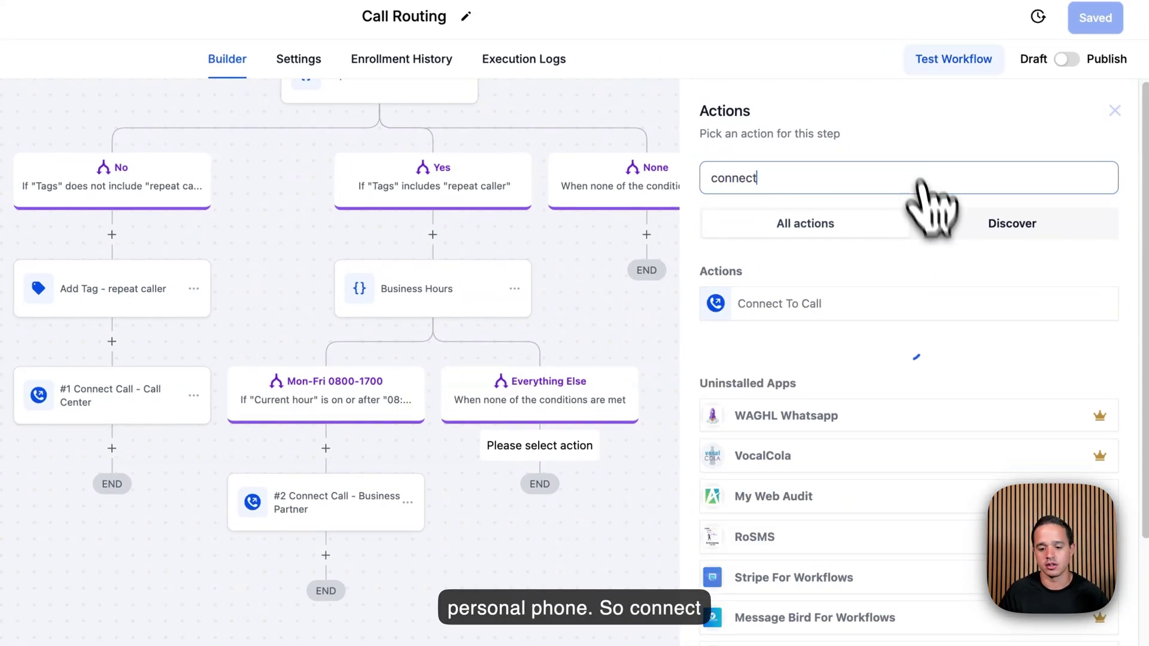
pyautogui.click(915, 303)
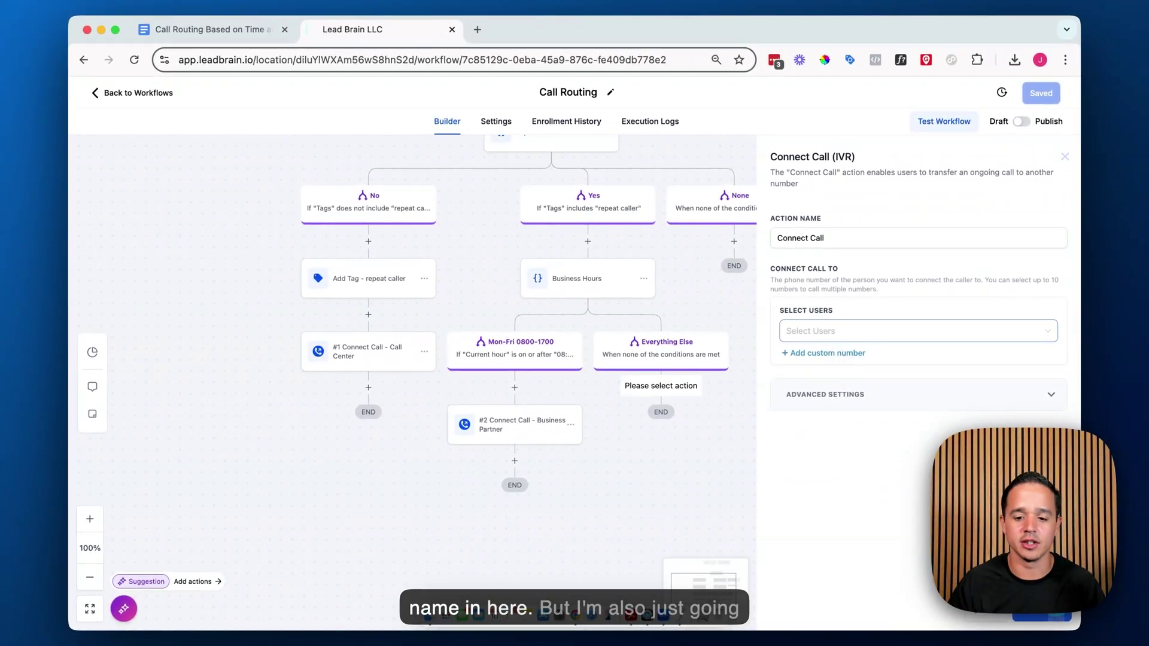
pyautogui.click(835, 354)
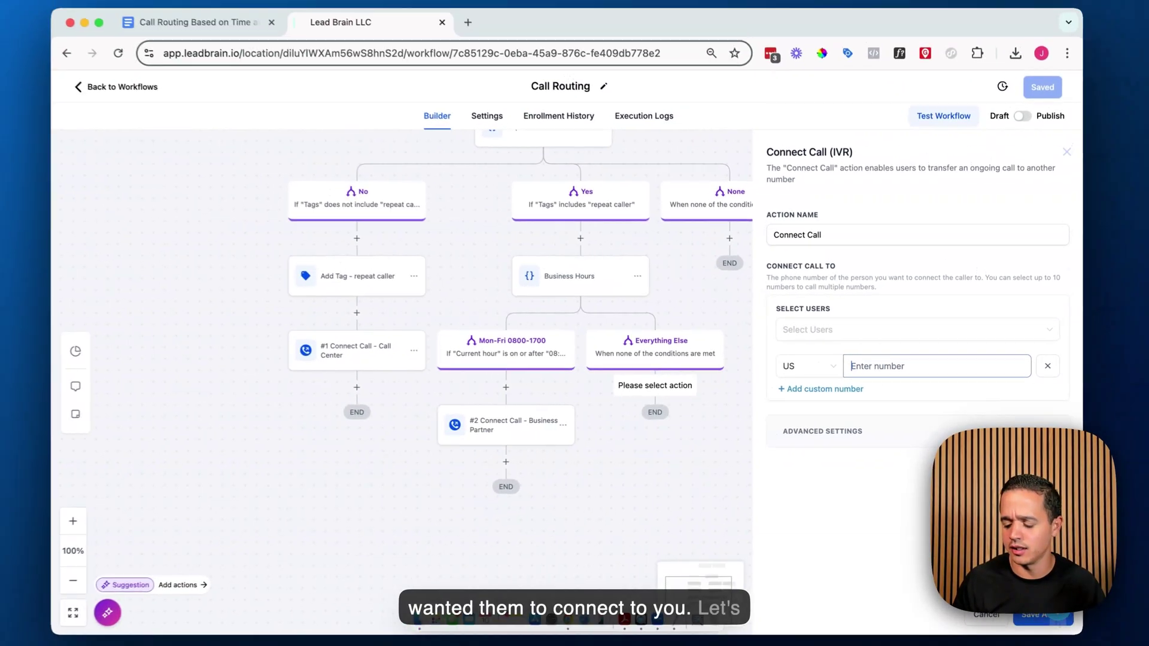
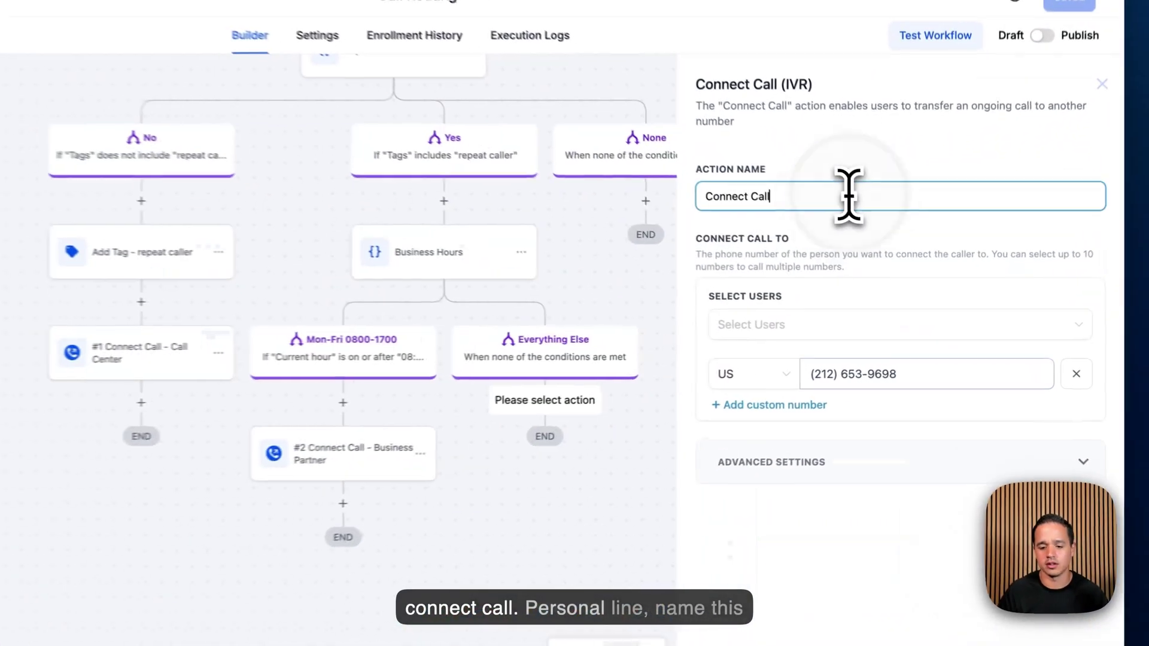
pyautogui.click(881, 237)
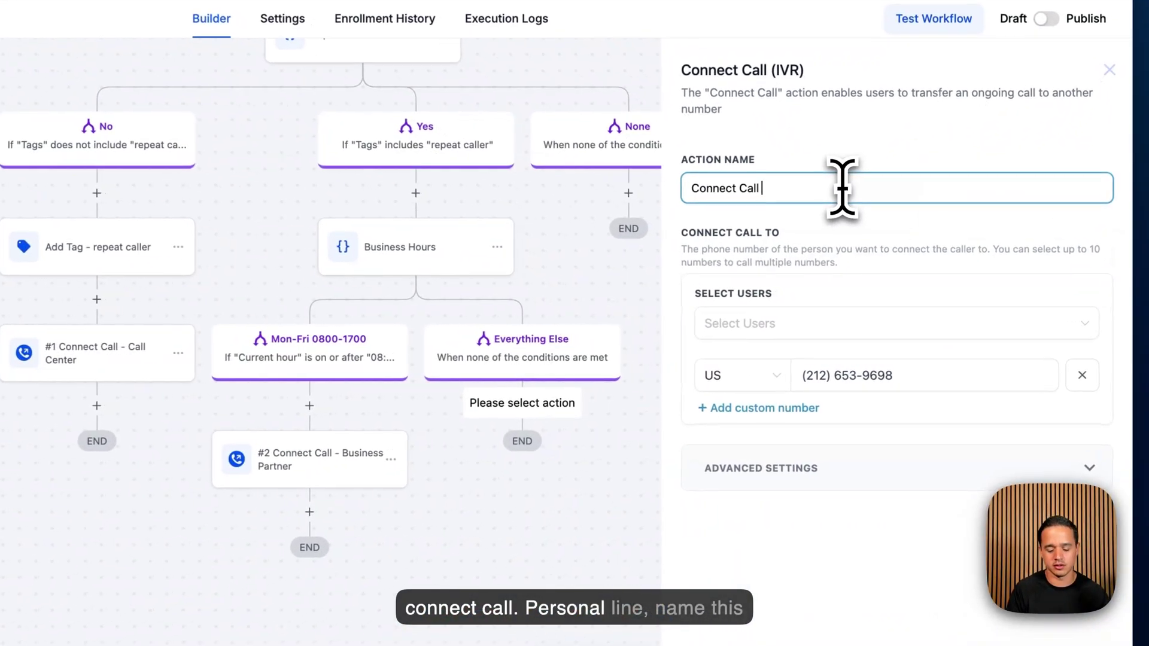
pyautogui.write('- Personal Line')
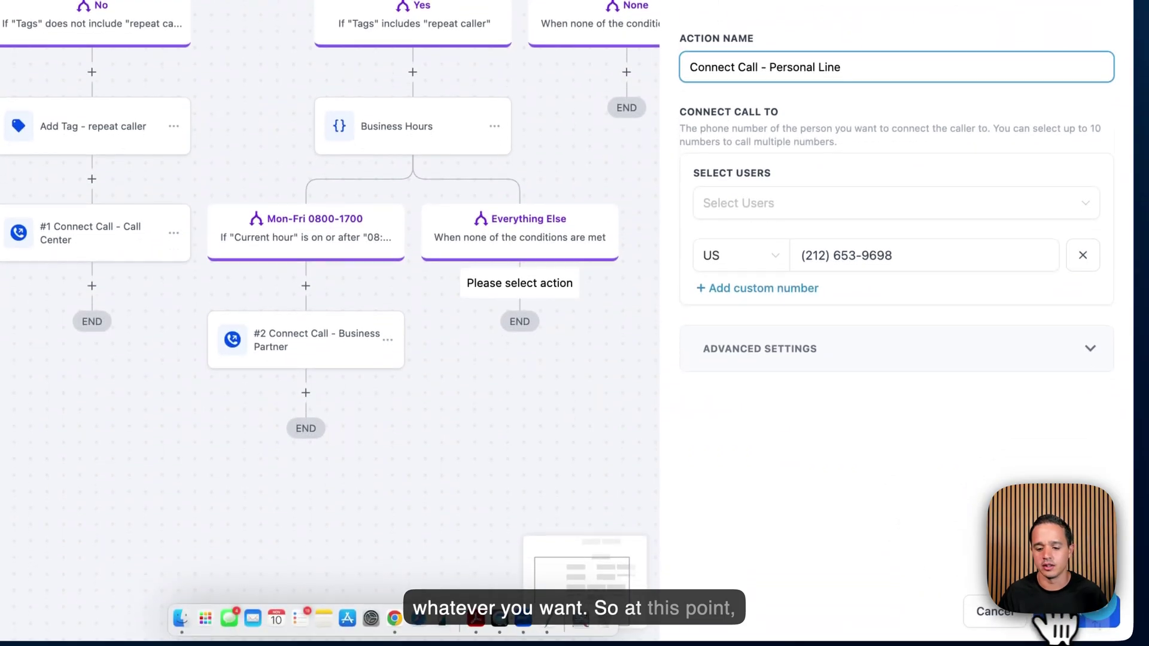
pyautogui.click(1053, 621)
# Step: Save and publish the Call Routing workflow, save it from Settings, and return to Builder
pyautogui.click(1080, 31)
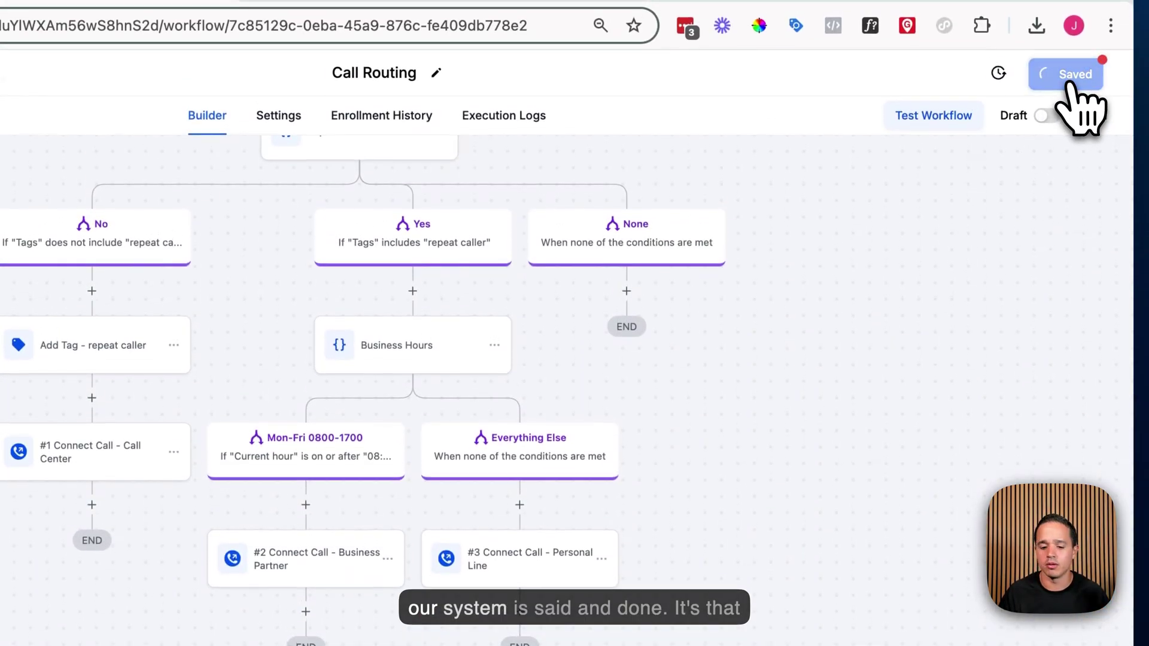
pyautogui.moveTo(967, 317); pyautogui.dragTo(987, 473)
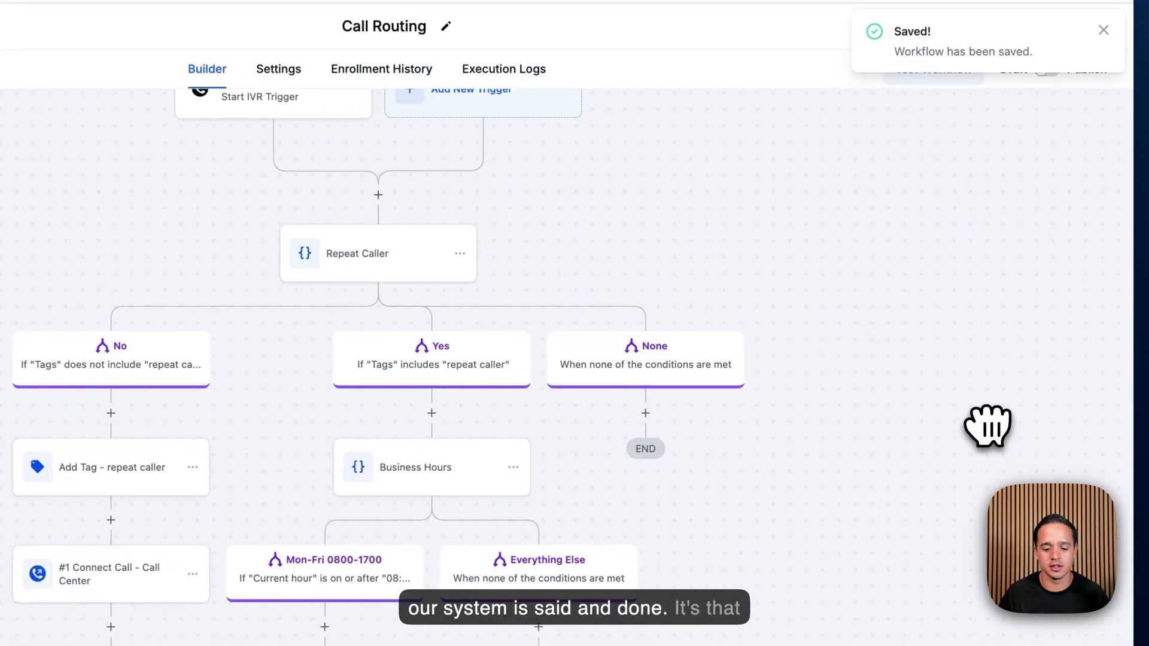
pyautogui.moveTo(987, 426); pyautogui.dragTo(987, 465)
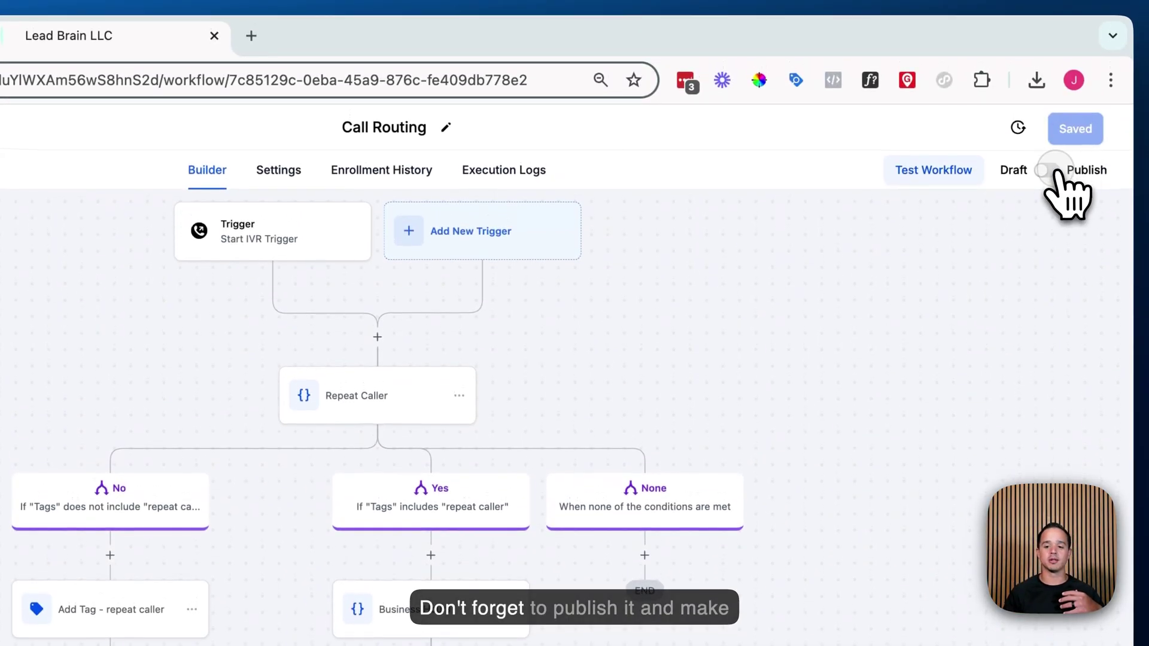
pyautogui.click(1051, 170)
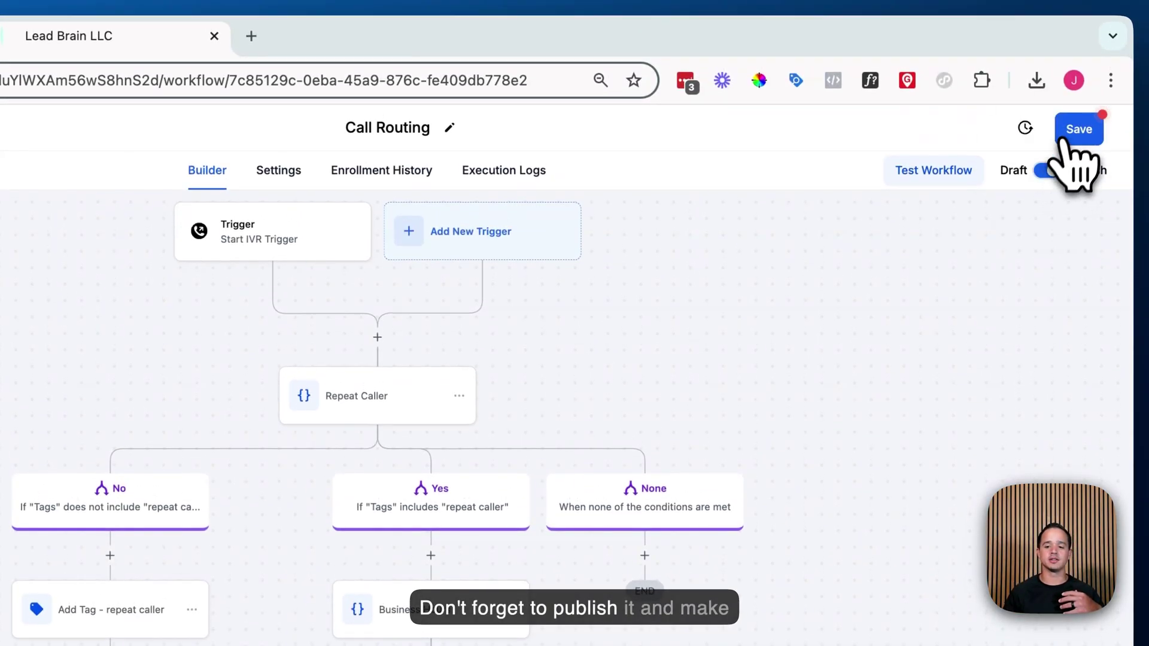
pyautogui.click(279, 170)
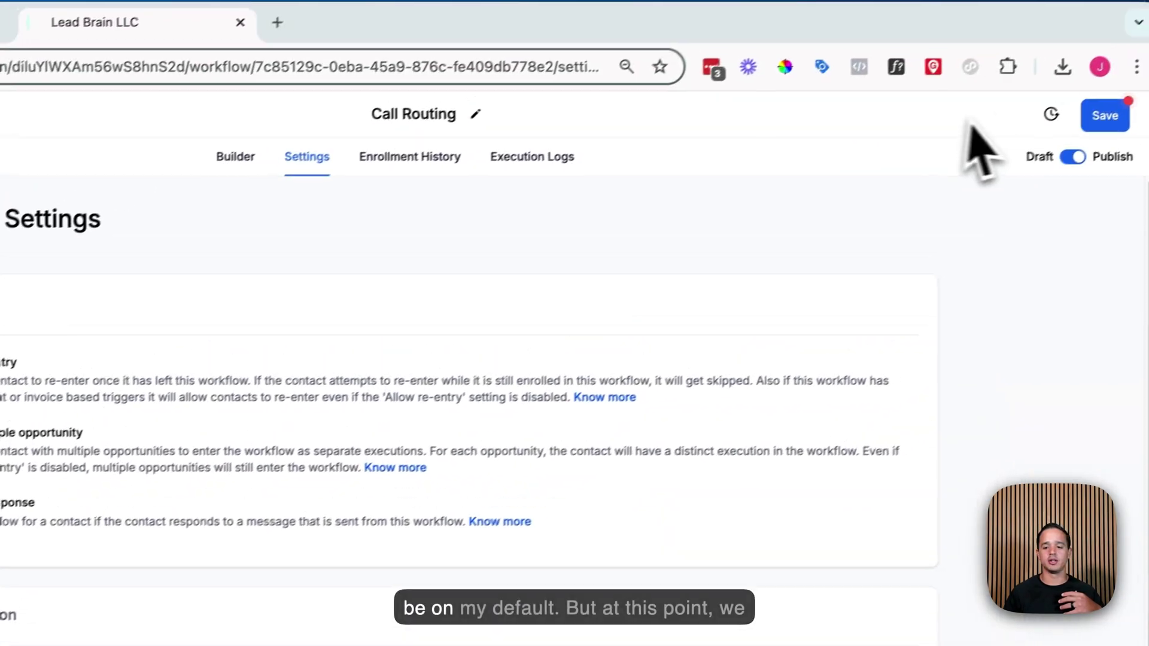
pyautogui.click(1146, 13)
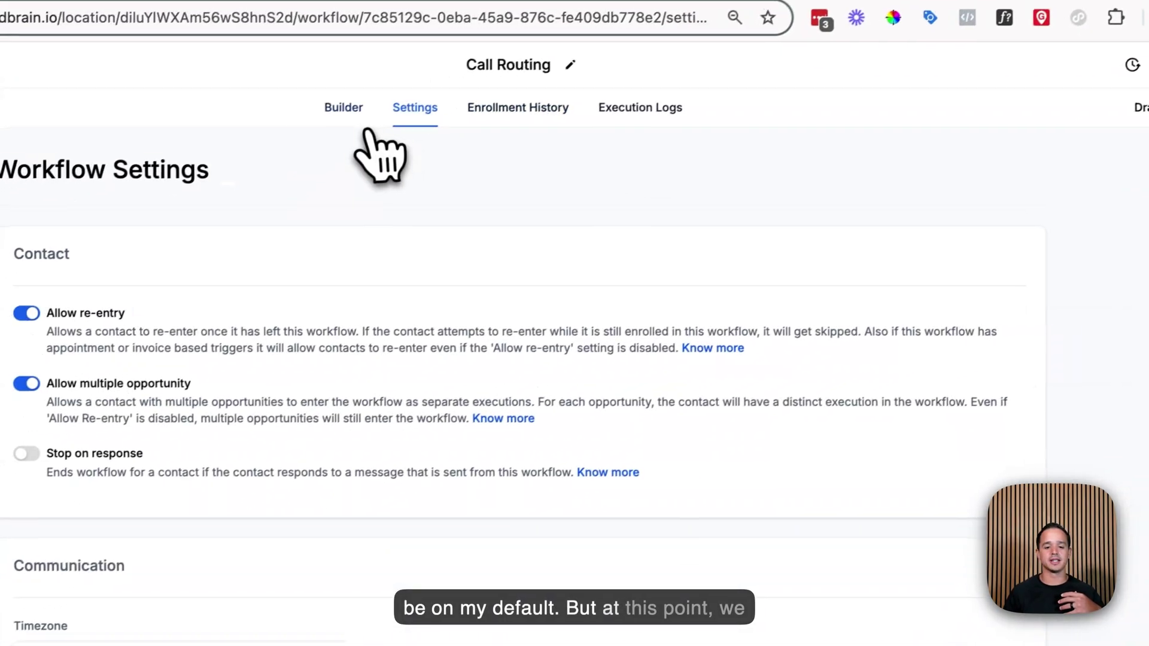
pyautogui.click(363, 123)
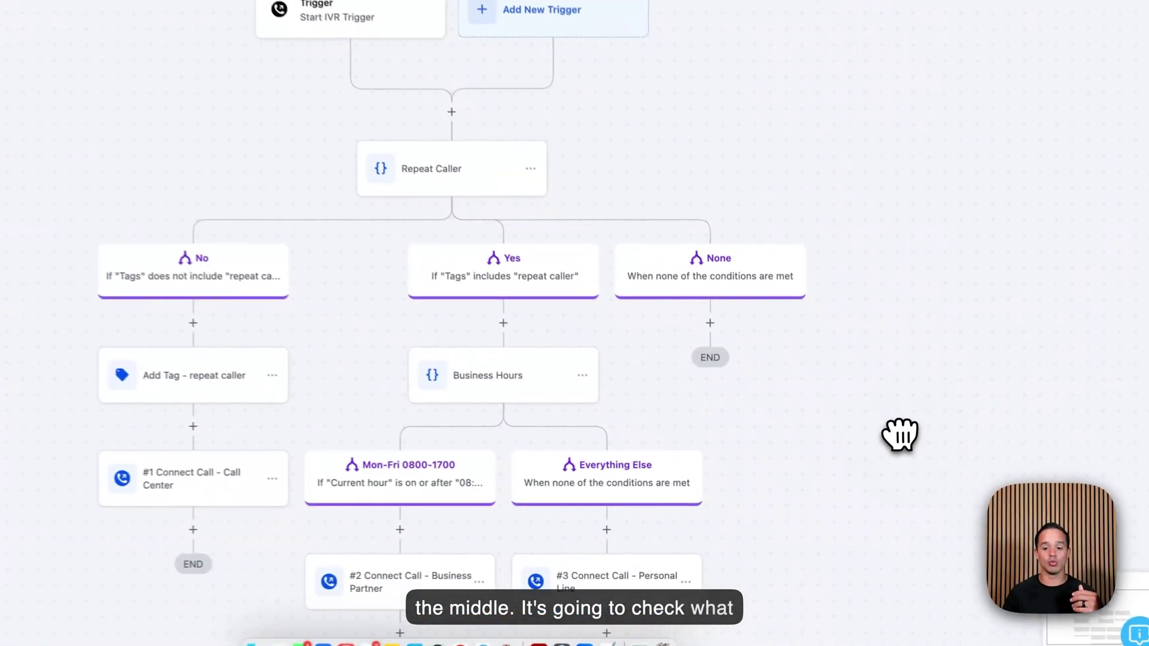
pyautogui.scroll(-1, 873, 466)
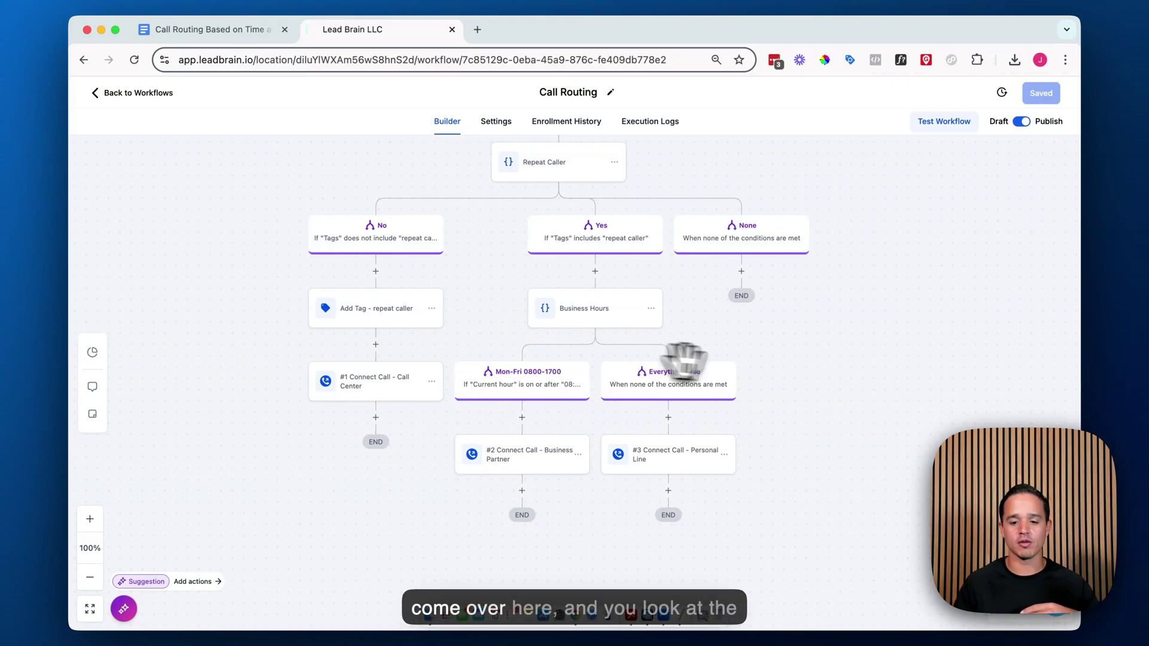
pyautogui.scroll(5, 680, 366)
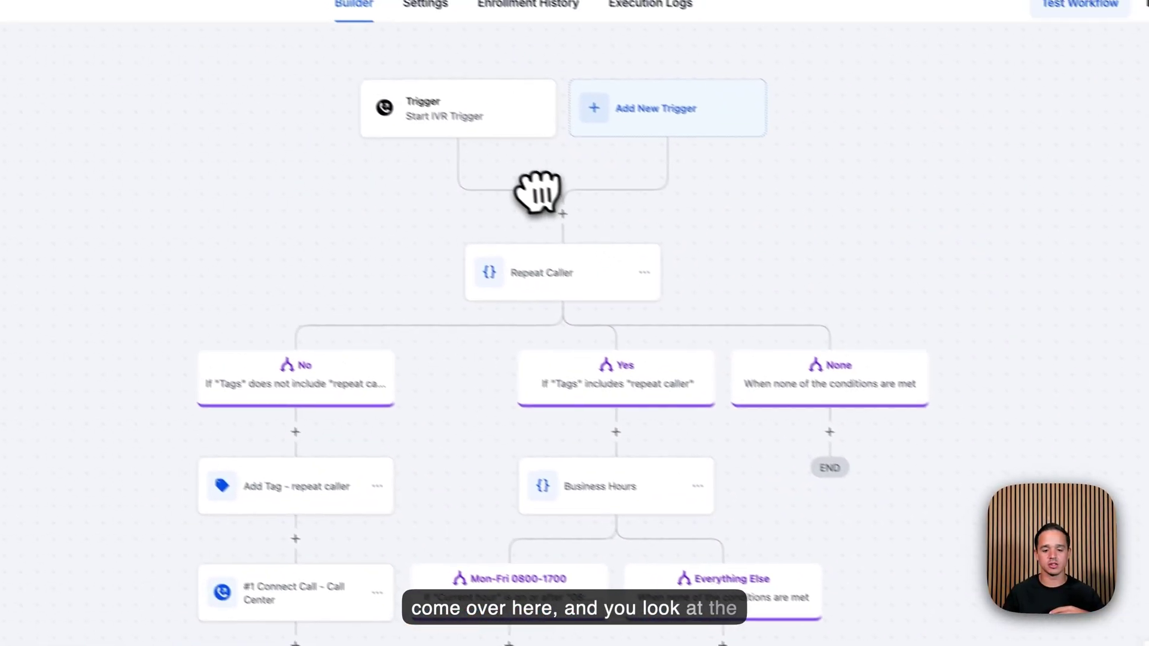
pyautogui.moveTo(538, 191); pyautogui.dragTo(555, 222)
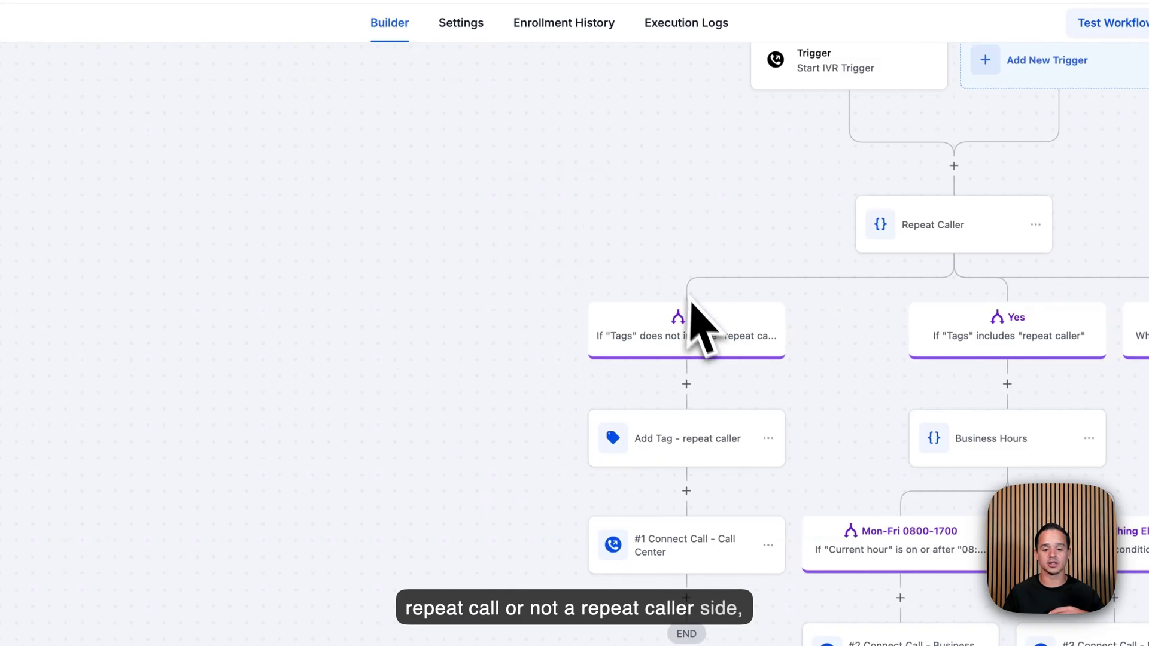
pyautogui.moveTo(692, 321); pyautogui.dragTo(467, 288)
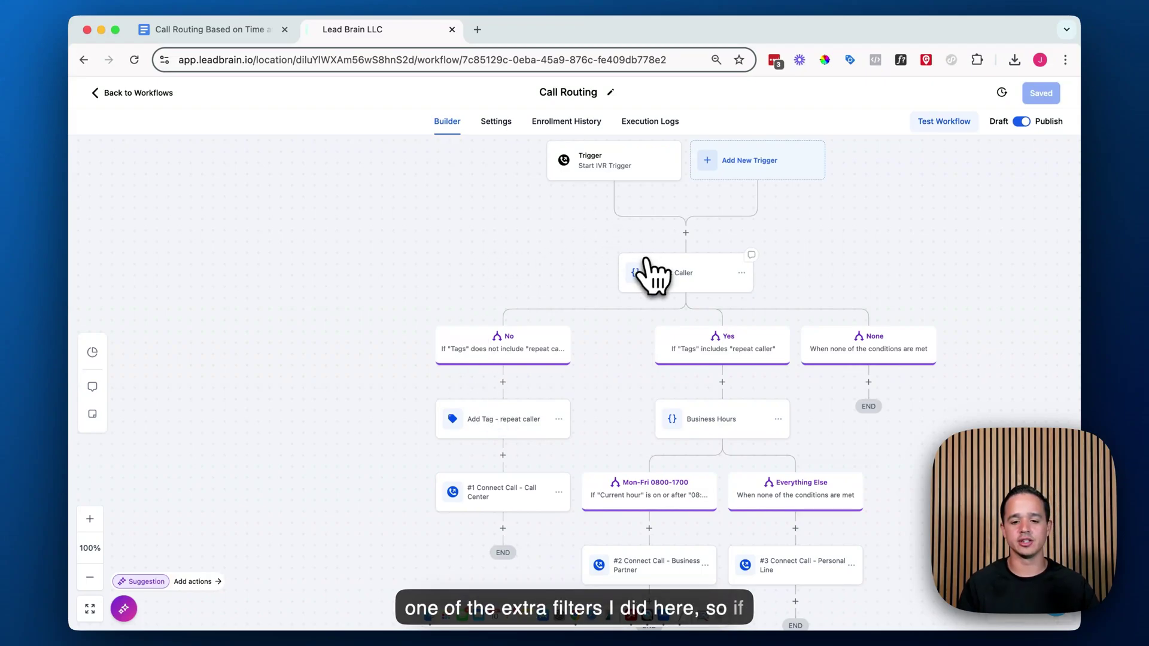
# Step: Add a Contact Details > Full Name Is empty condition to the Repeat Caller No branch
pyautogui.click(688, 276)
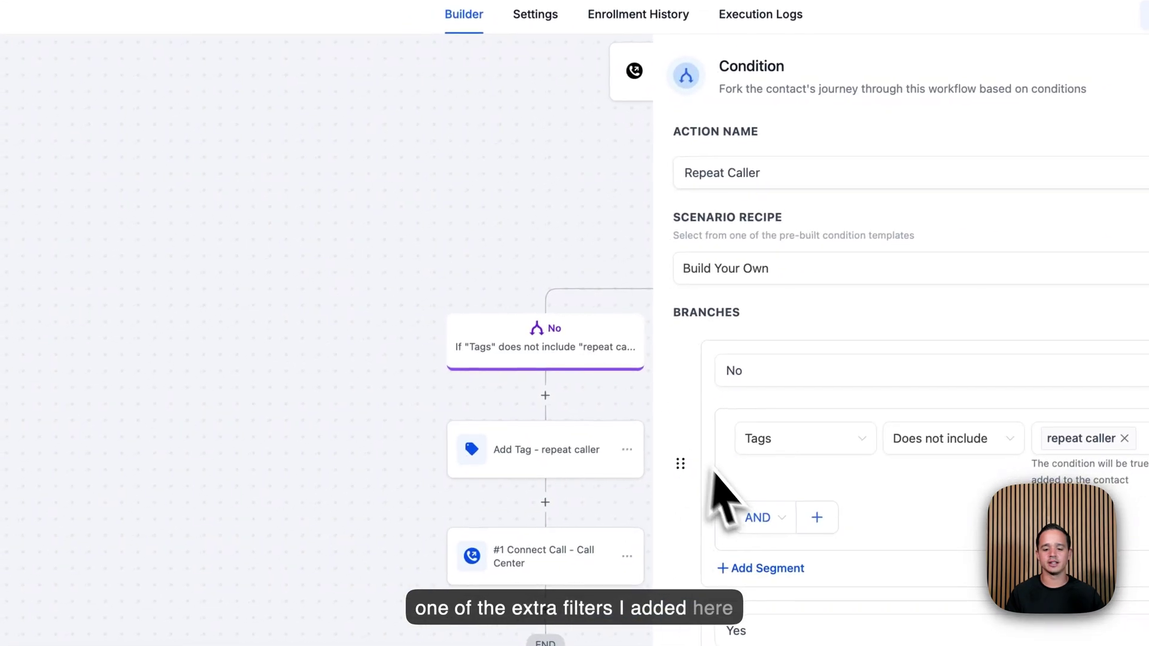
pyautogui.click(817, 517)
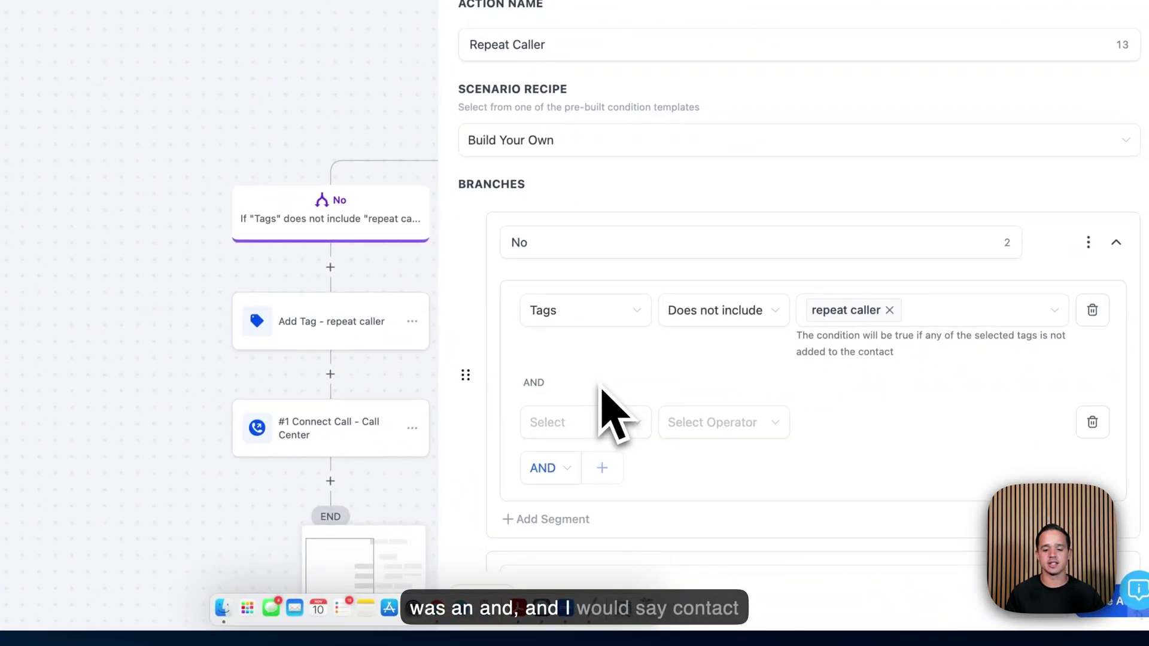
pyautogui.click(585, 422)
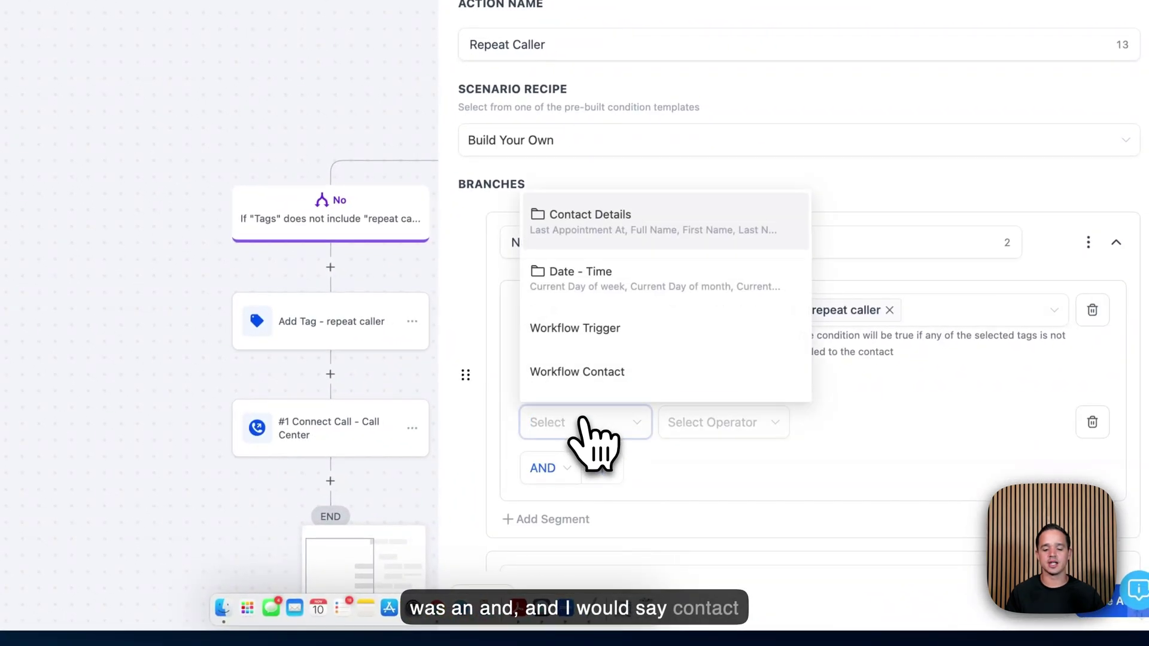
pyautogui.click(588, 248)
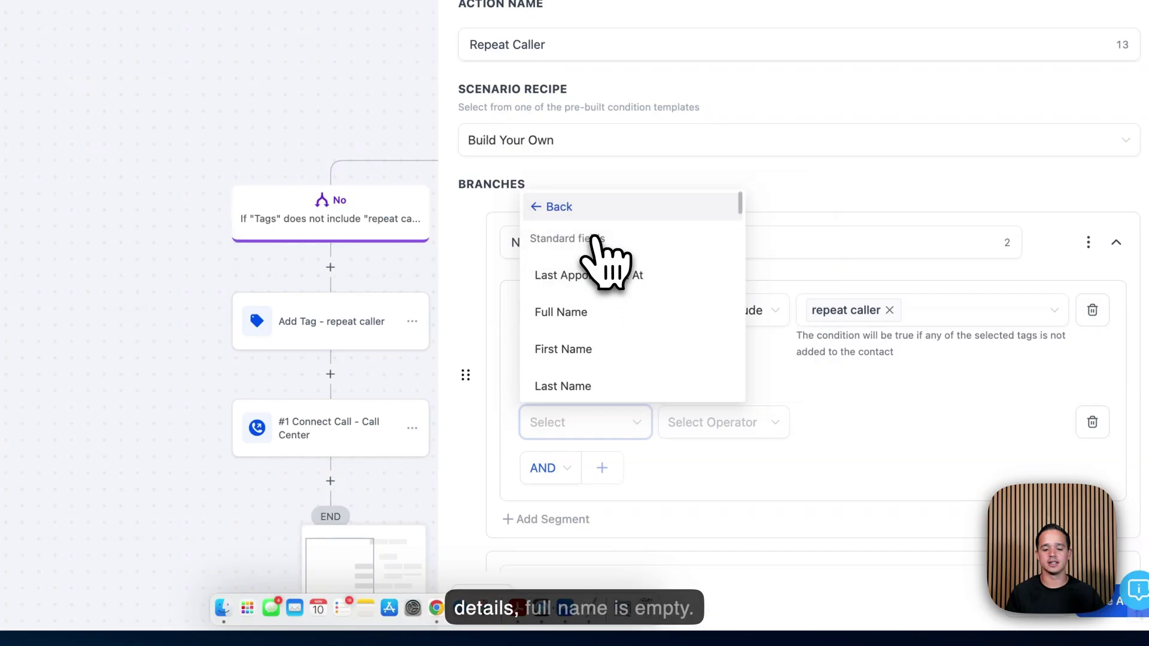
pyautogui.click(593, 308)
pyautogui.click(693, 421)
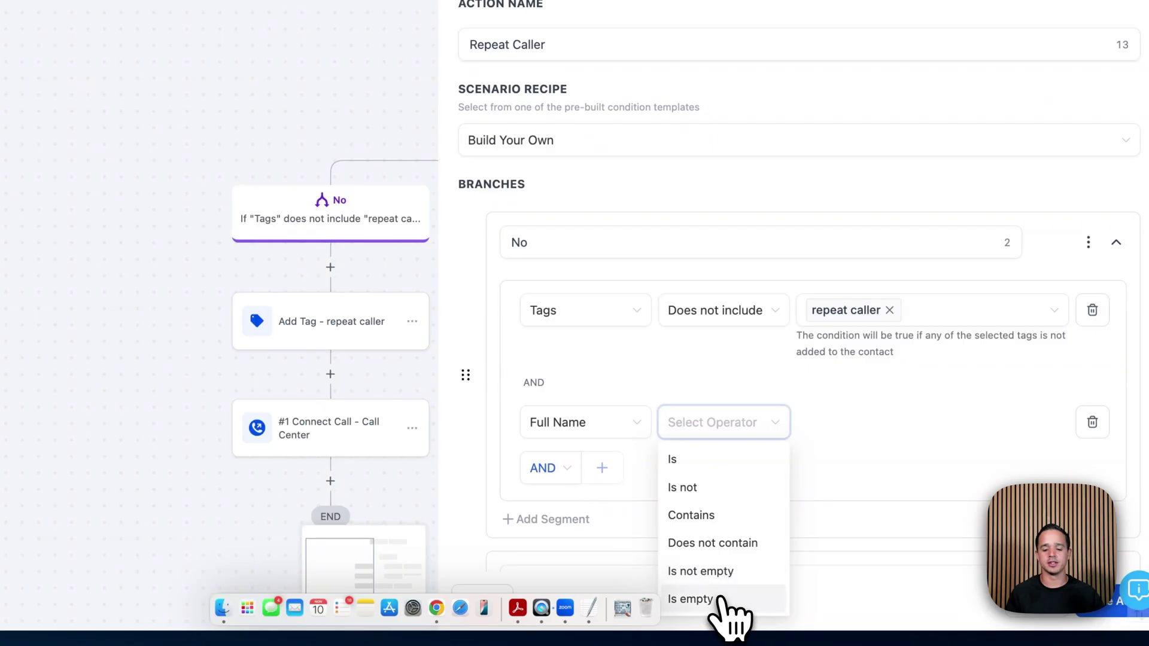
pyautogui.click(694, 599)
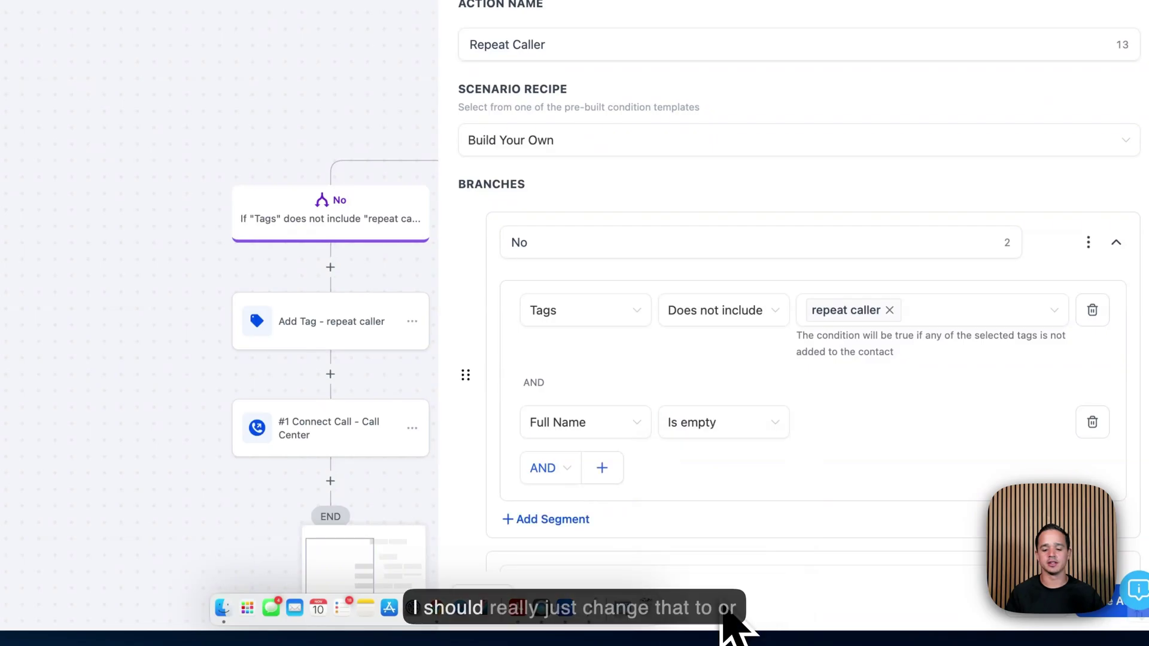
# Step: Switch the No branch's conditions from AND to OR, then save the action and workflow
pyautogui.click(543, 479)
pyautogui.click(557, 529)
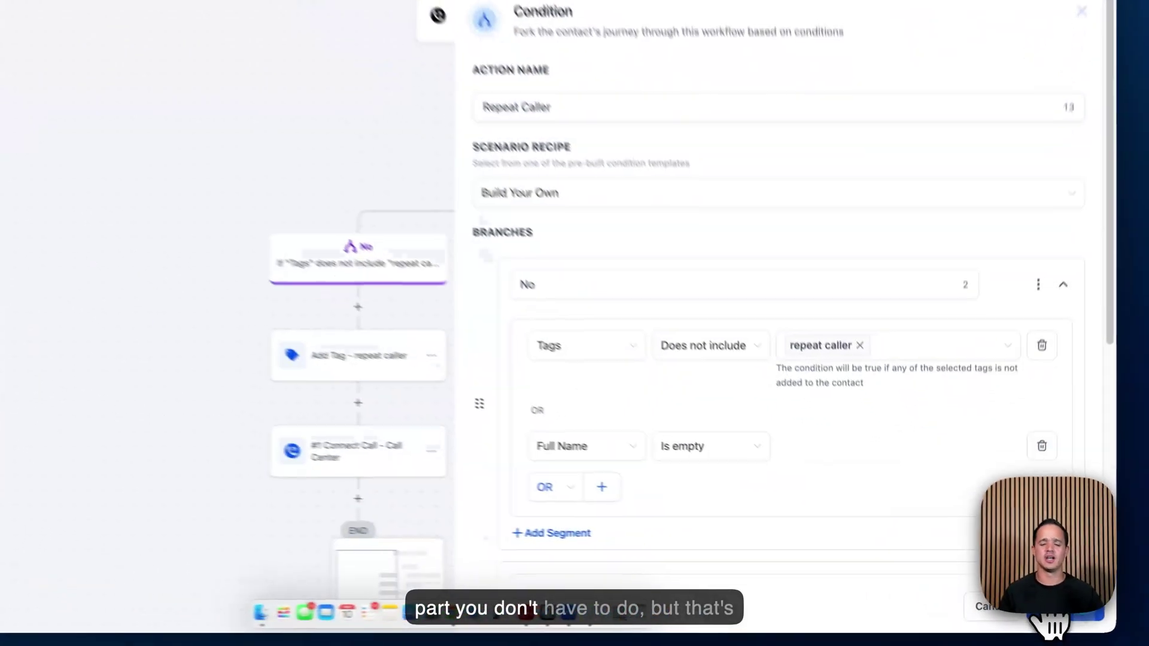
pyautogui.click(1054, 157)
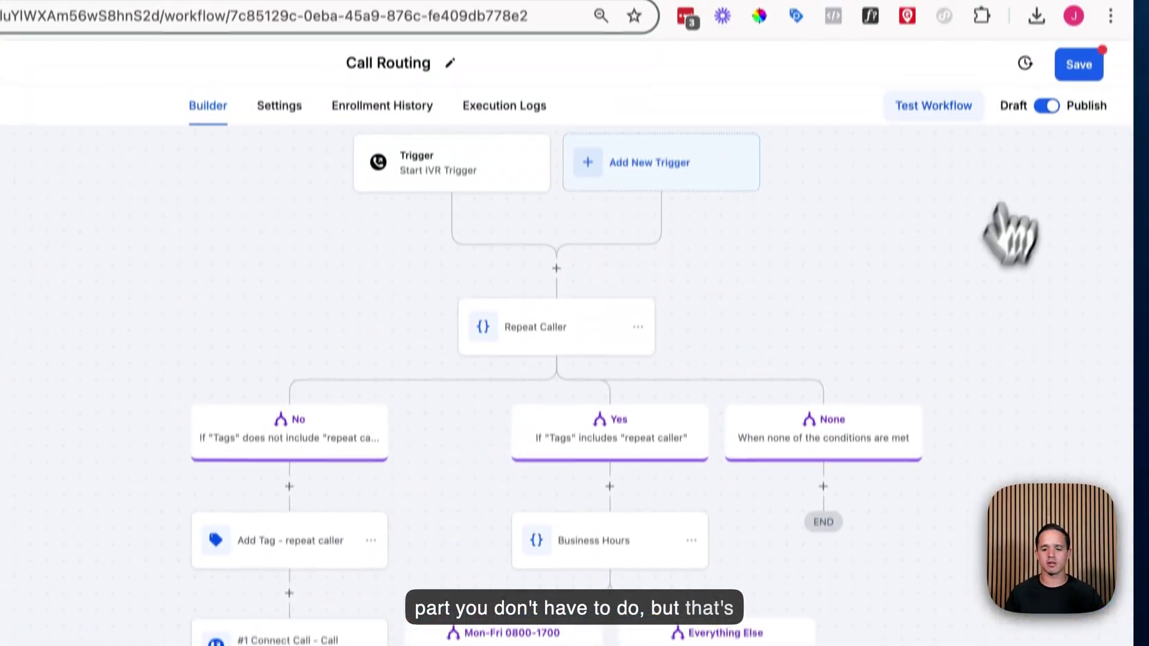
pyautogui.click(1077, 64)
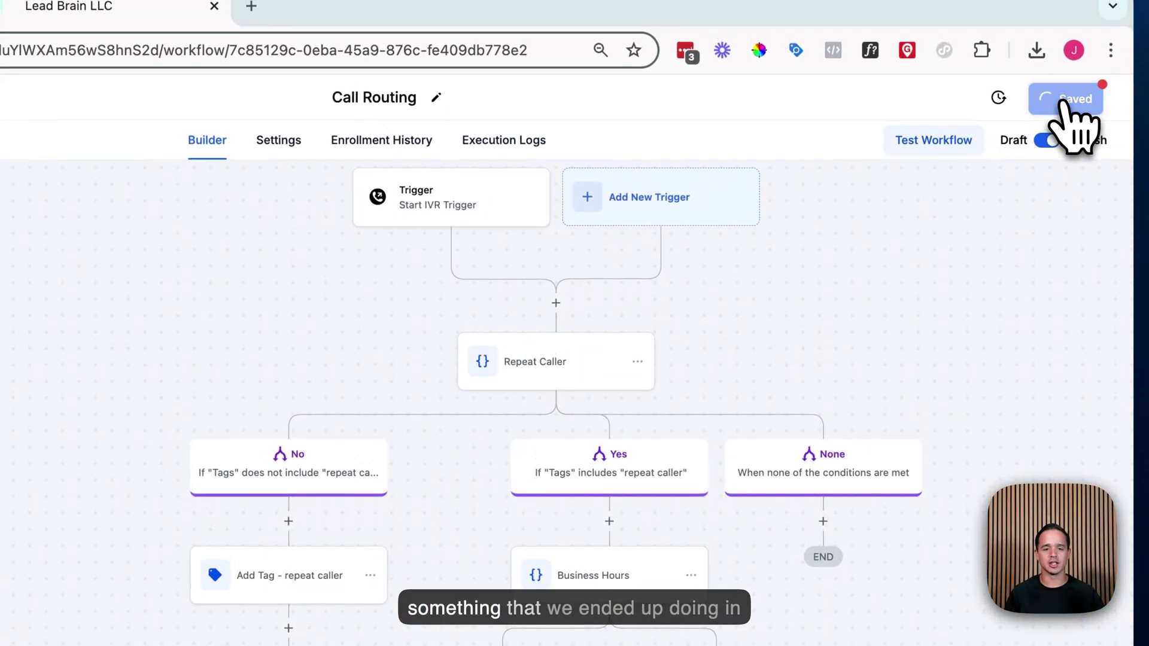